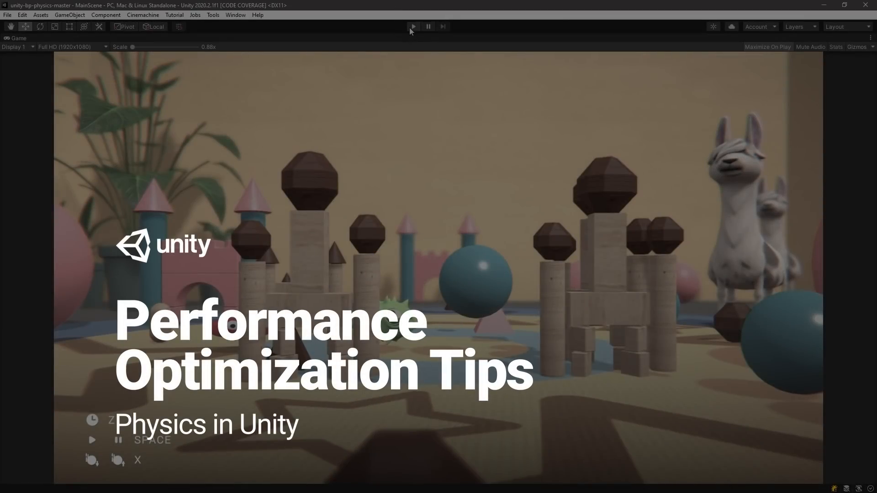
# - Start the toy-block scene, drop three brown cubes and orbit the camera around them
pyautogui.click(412, 26)
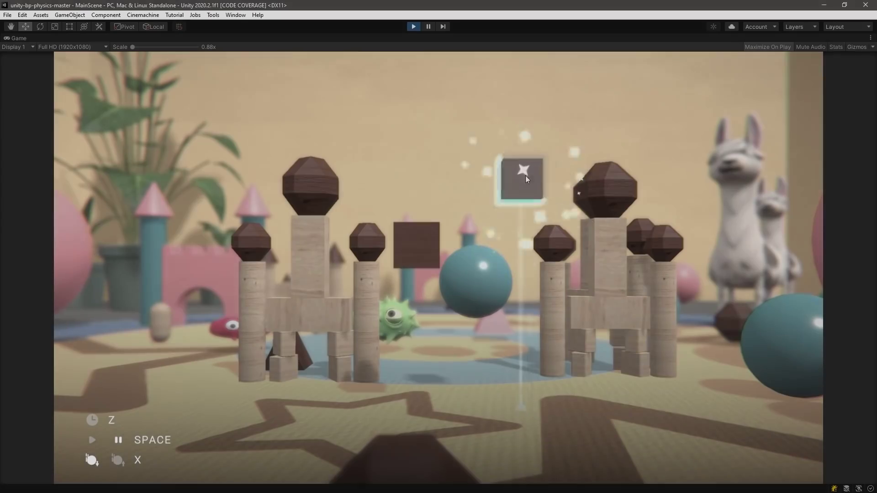
pyautogui.click(525, 176)
pyautogui.click(646, 116)
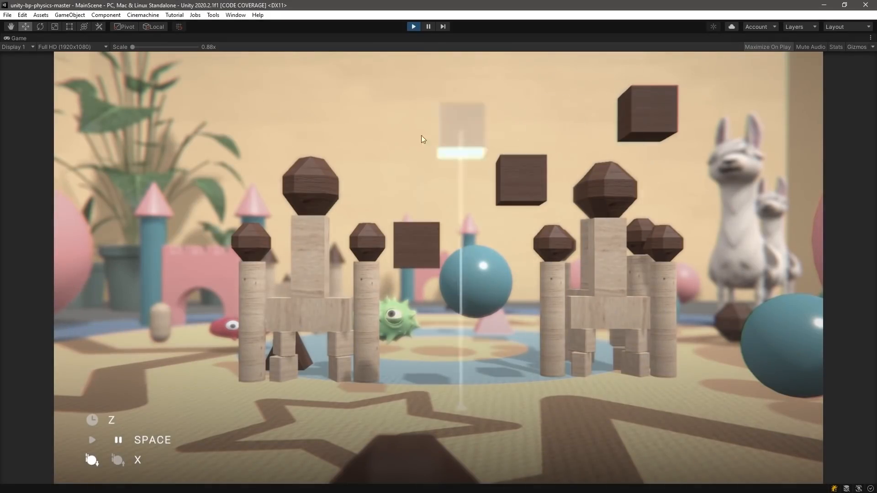
pyautogui.click(294, 124)
pyautogui.press('x')
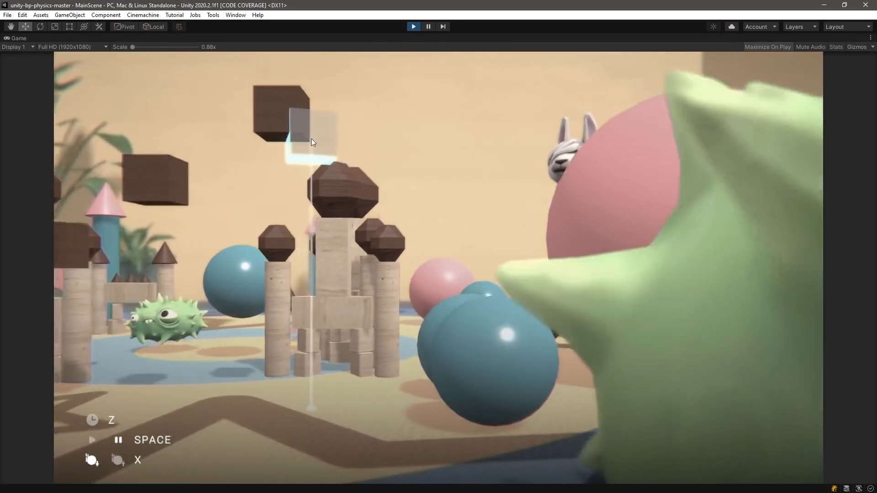
pyautogui.press('x')
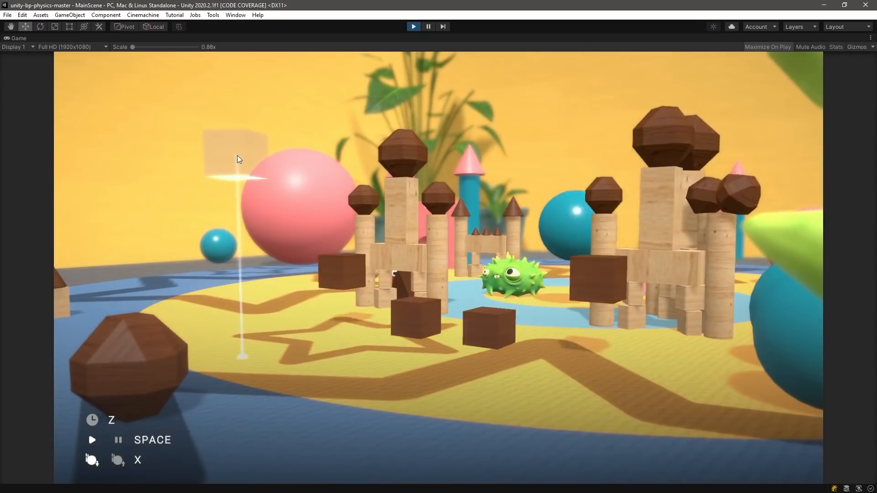
pyautogui.press('x')
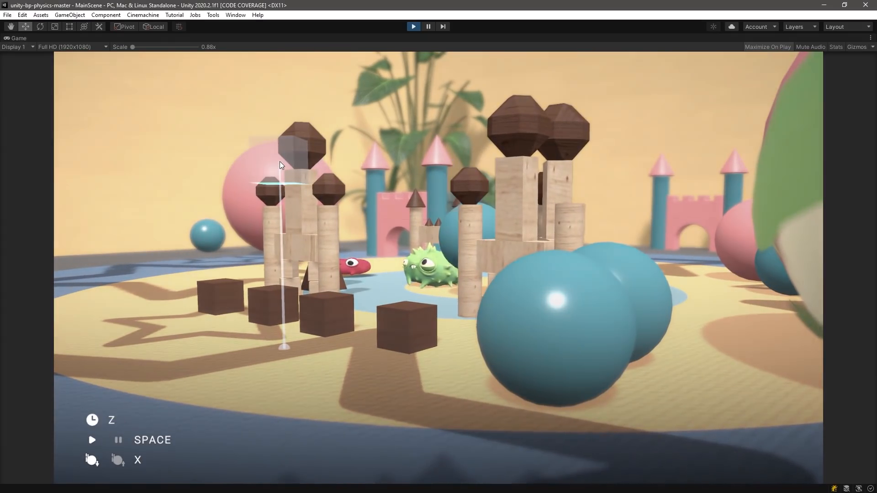
# - Freeze time, resume the simulation, then reverse gravity so the cubes fly upward
pyautogui.press('z')
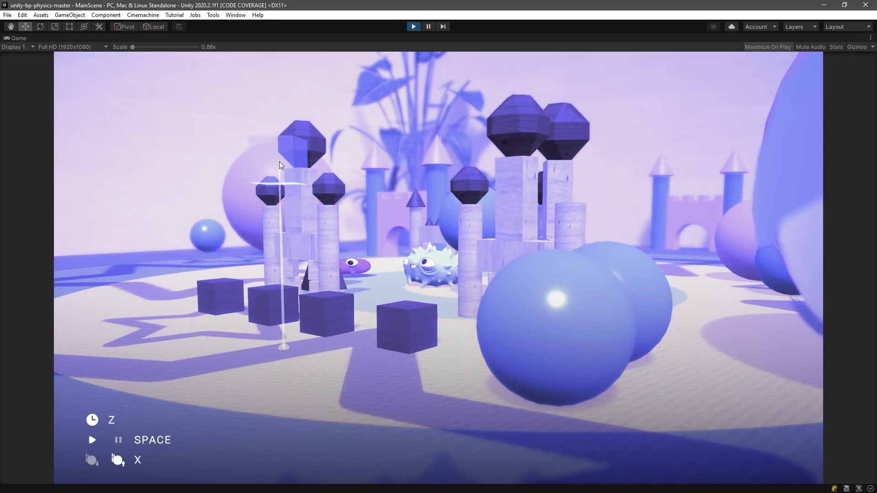
pyautogui.press('z')
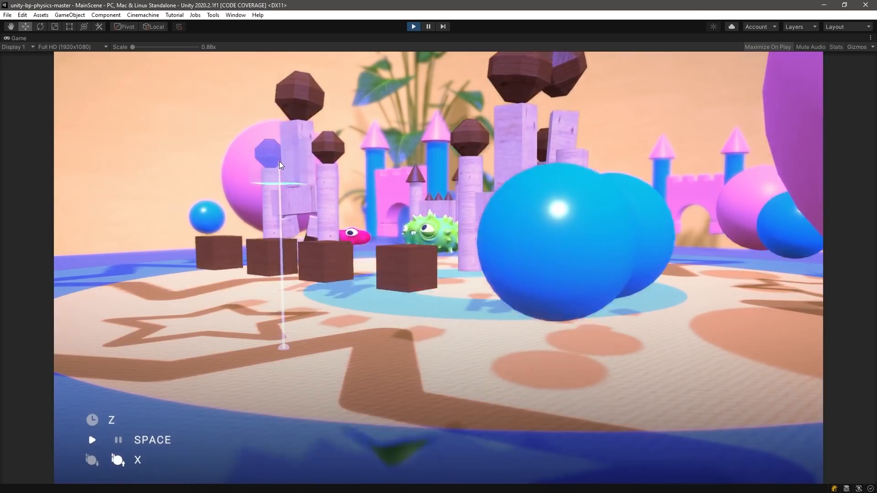
pyautogui.press('space')
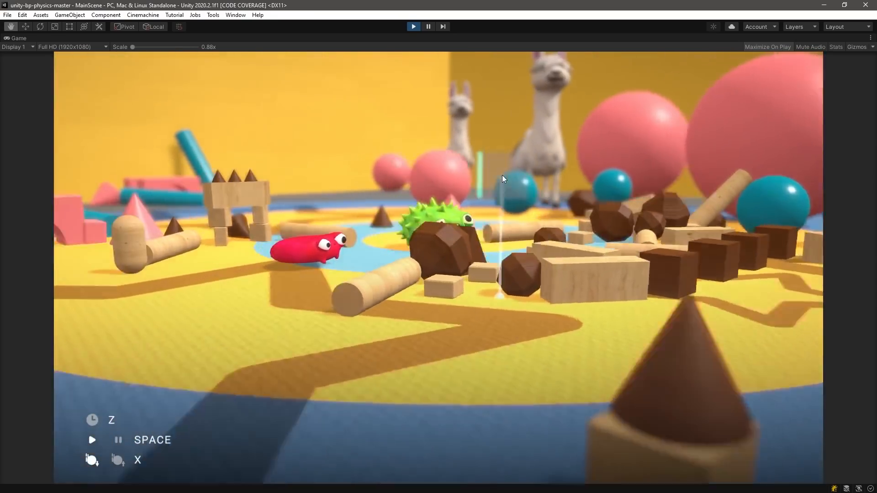
# - Drop nine more cubes across the ground, stacking the last ones into a pile
pyautogui.click(363, 111)
pyautogui.click(465, 102)
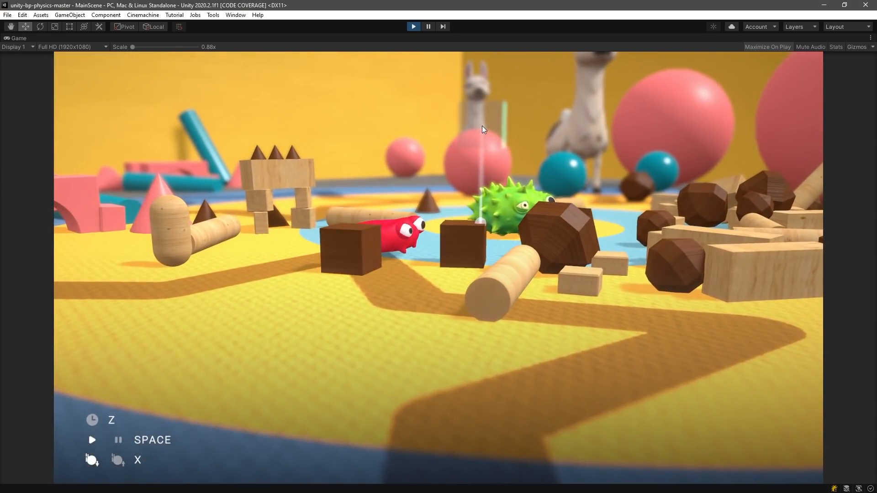
pyautogui.click(562, 120)
pyautogui.click(645, 100)
pyautogui.click(336, 144)
pyautogui.click(247, 157)
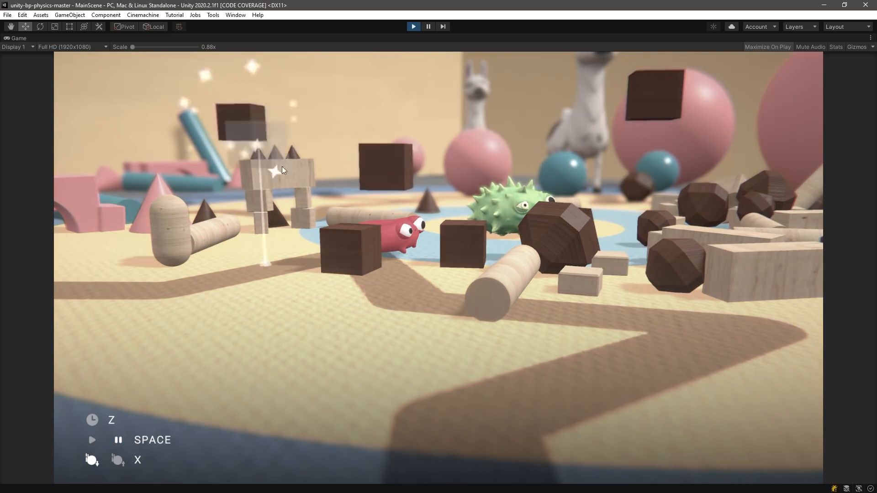
pyautogui.click(362, 172)
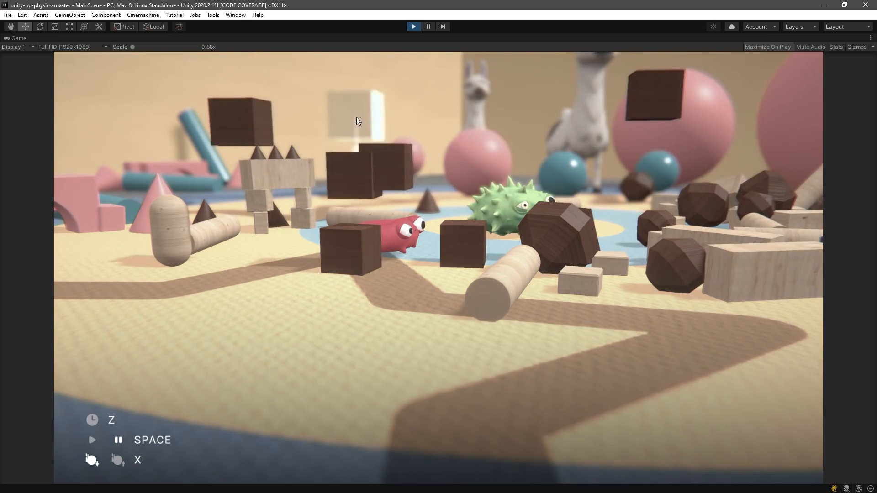
pyautogui.click(356, 118)
pyautogui.click(391, 146)
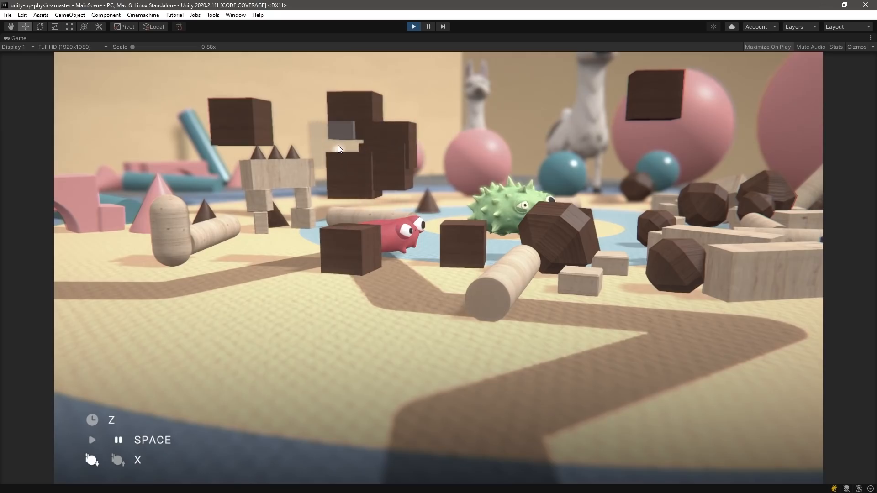
# - Blast the stacked cubes apart, rewind them back into the stack and freeze time
pyautogui.press('x')
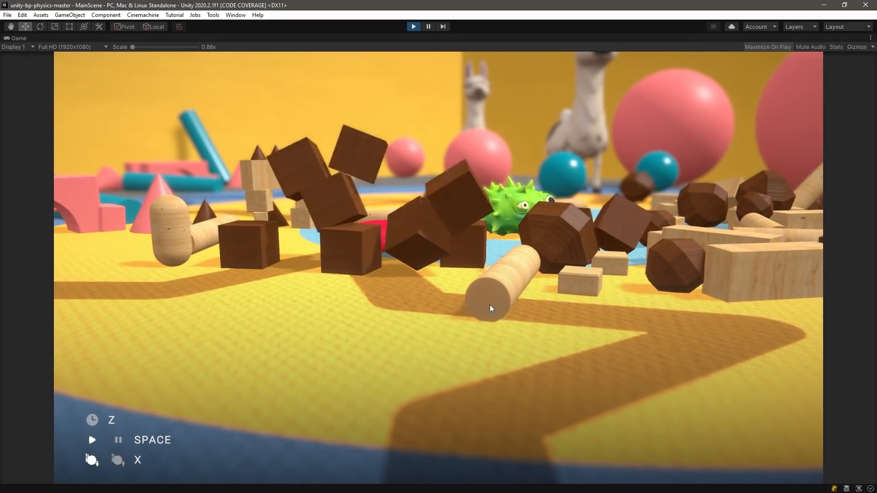
pyautogui.press('z')
pyautogui.press('space')
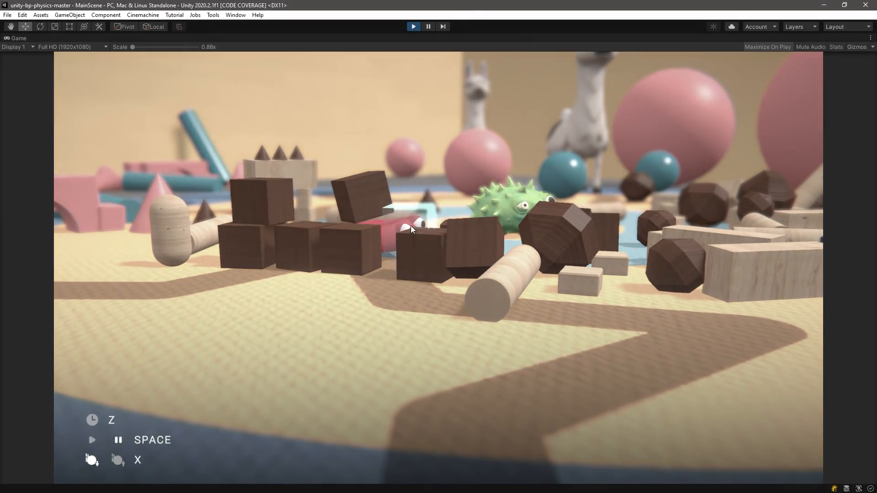
# - Build a seven-cube tower while frozen, then resume physics so it topples
pyautogui.click(411, 228)
pyautogui.click(358, 228)
pyautogui.click(394, 220)
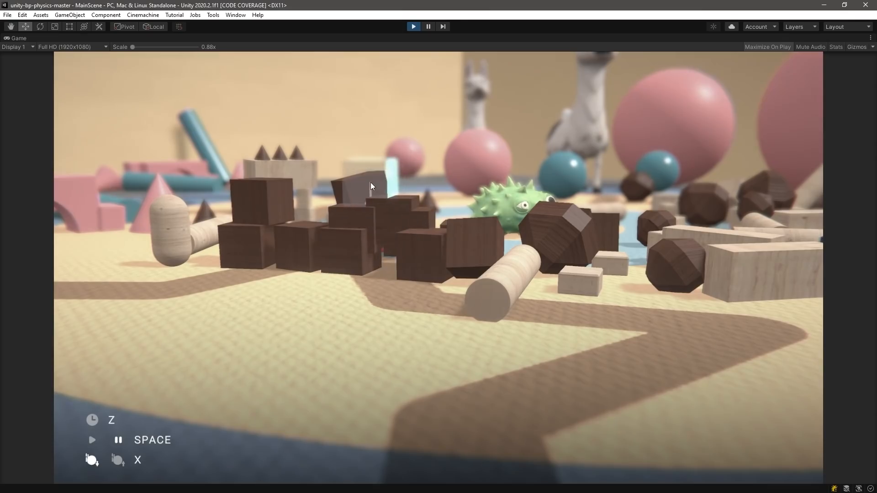
pyautogui.click(371, 182)
pyautogui.click(362, 159)
pyautogui.click(359, 142)
pyautogui.click(358, 123)
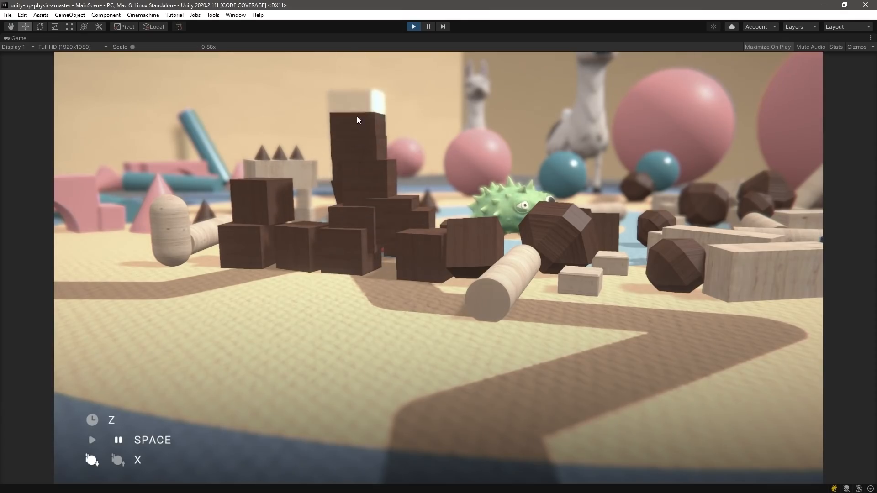
pyautogui.press('space')
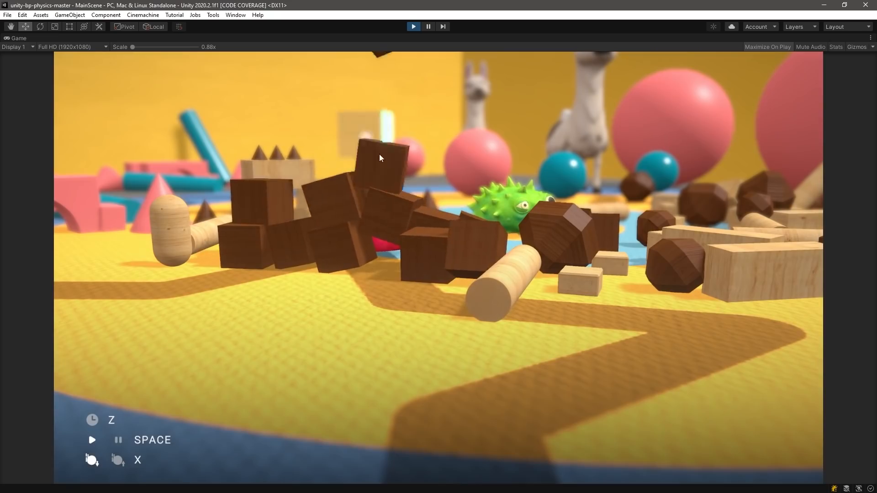
# - Tilt the camera skyward, toggle the time freeze and reverse gravity so everything floats up
pyautogui.moveTo(476, 182); pyautogui.dragTo(493, 165, button='right')
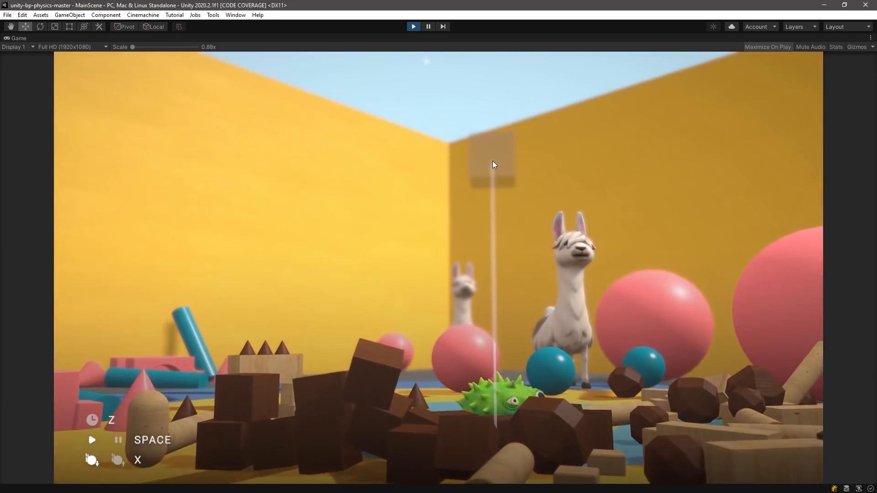
pyautogui.press('z')
pyautogui.press('z')
pyautogui.press('x')
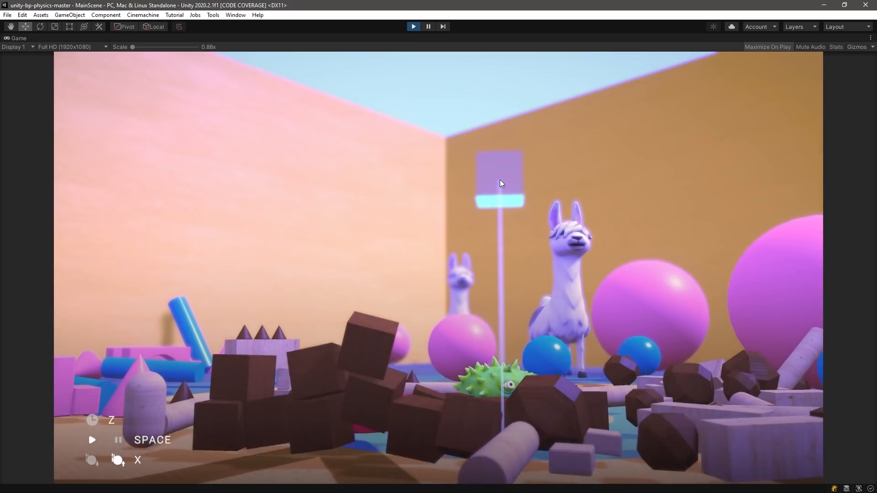
pyautogui.press('x')
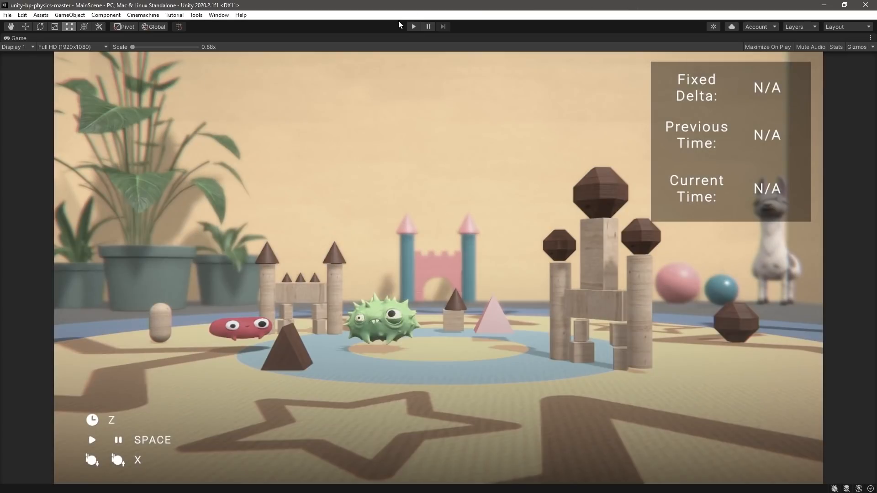
# - Run the scene again and drop three brown cubes onto the floor
pyautogui.click(413, 27)
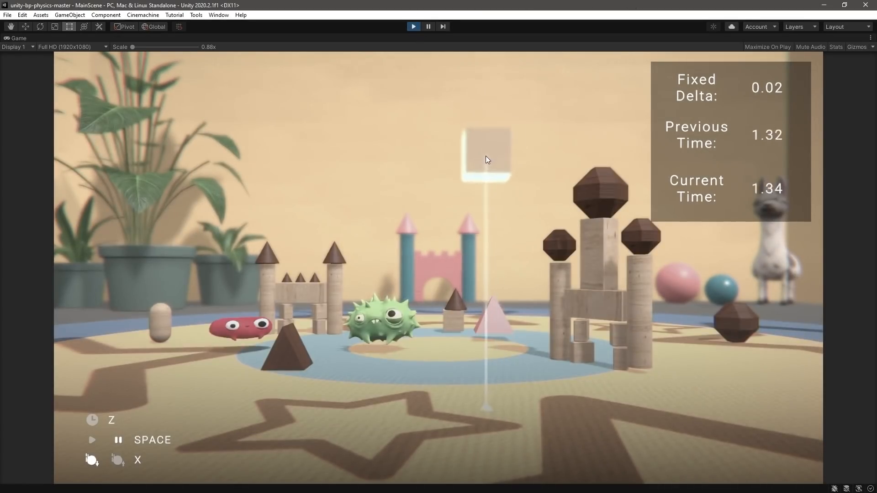
pyautogui.click(447, 215)
pyautogui.click(355, 213)
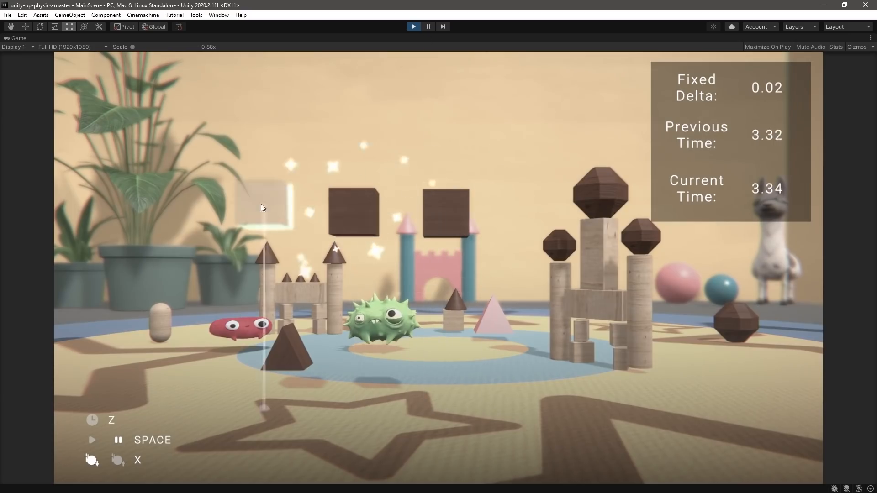
pyautogui.click(261, 206)
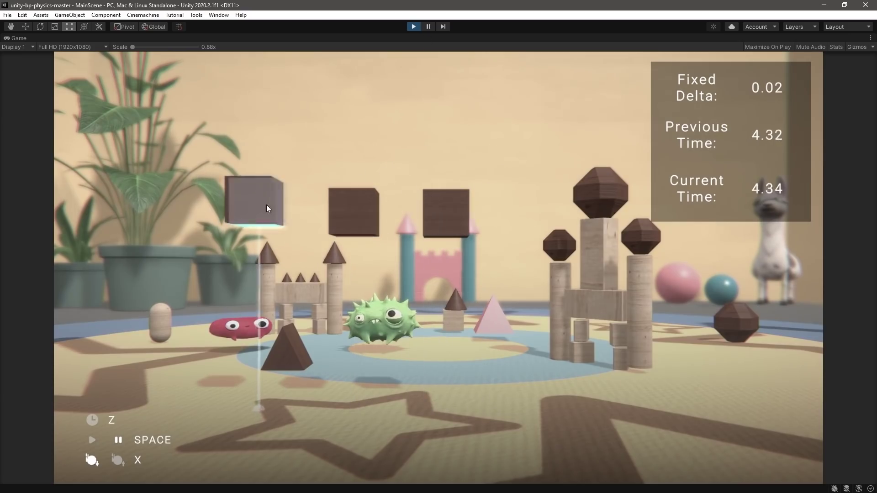
# - Pause, advance physics six single 0.02-second steps until Current Time reads 6.1, then stop play
pyautogui.click(429, 27)
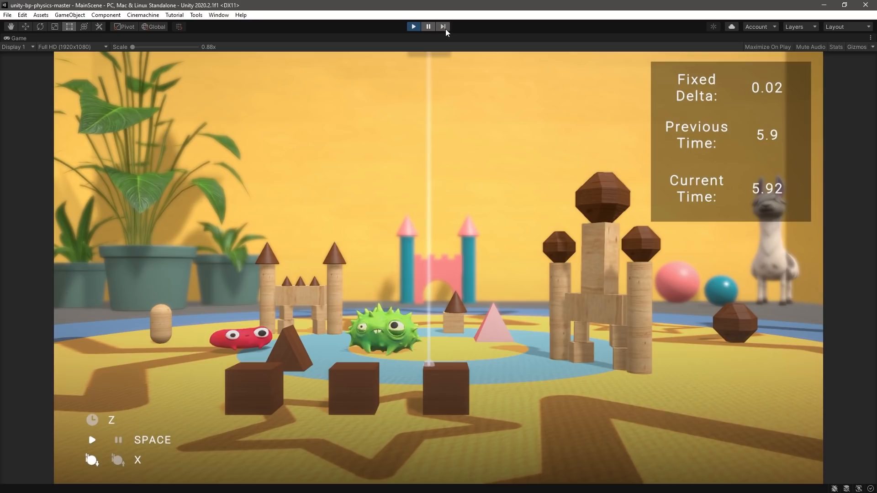
pyautogui.click(446, 29)
pyautogui.click(446, 29)
pyautogui.click(446, 29)
pyautogui.click(446, 29)
pyautogui.click(446, 28)
pyautogui.click(446, 27)
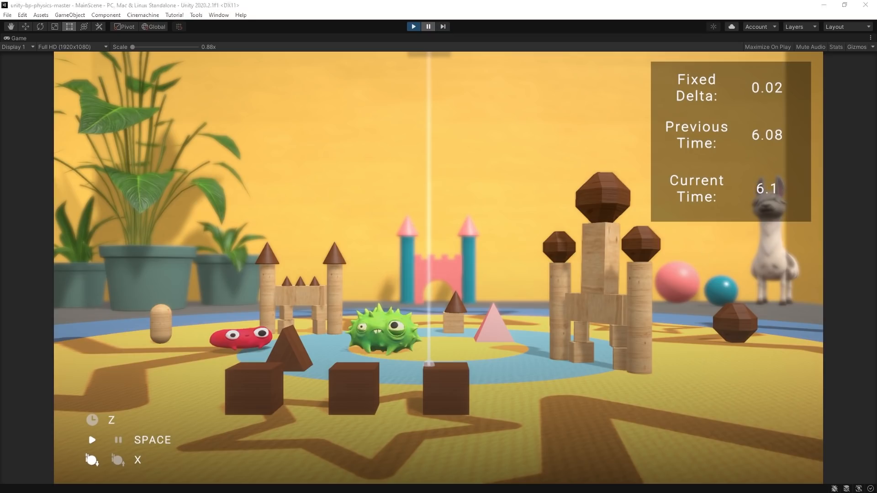
pyautogui.hotkey('ctrl', 'p')
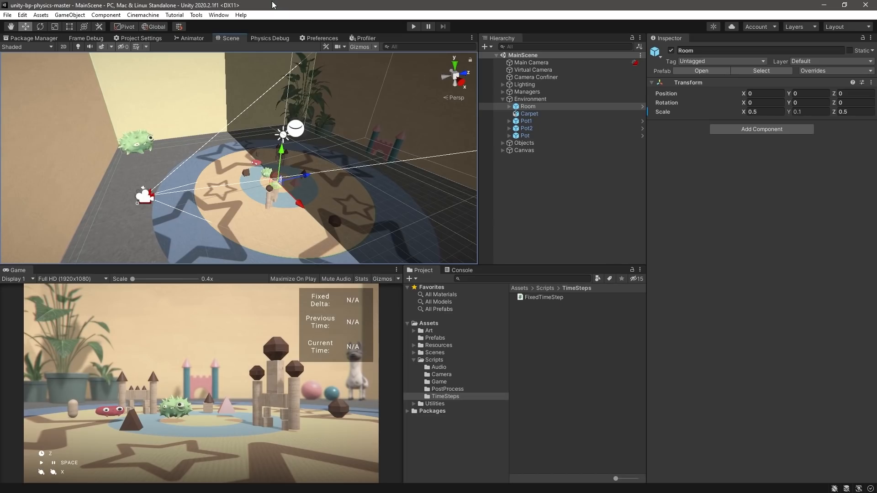
# - In Project Settings > Time, set Fixed Timestep to 1/60 (0.01666667)
pyautogui.click(22, 15)
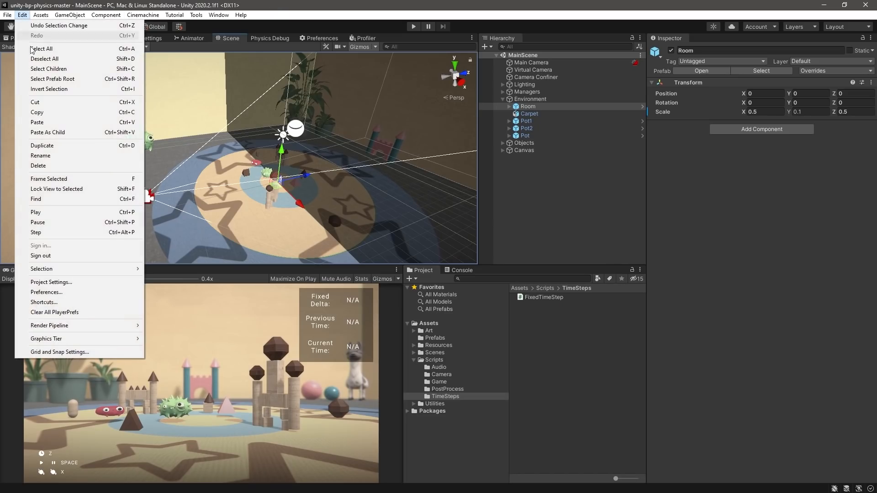
pyautogui.click(61, 282)
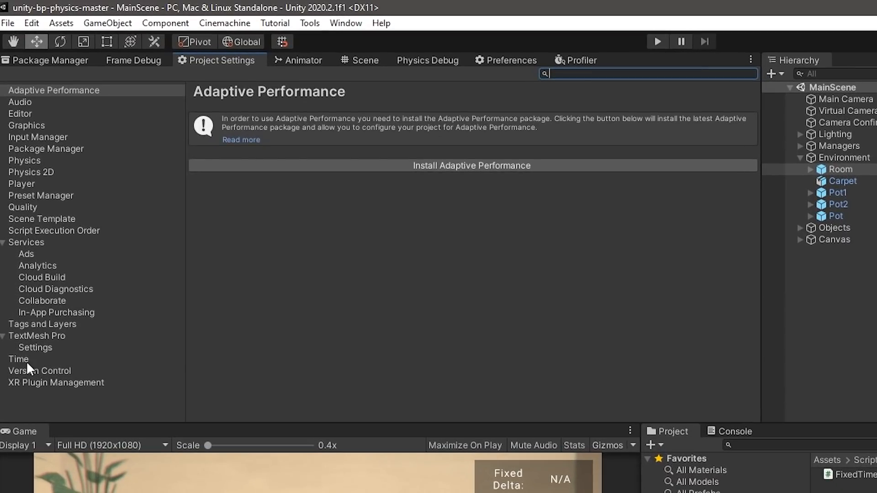
pyautogui.click(14, 224)
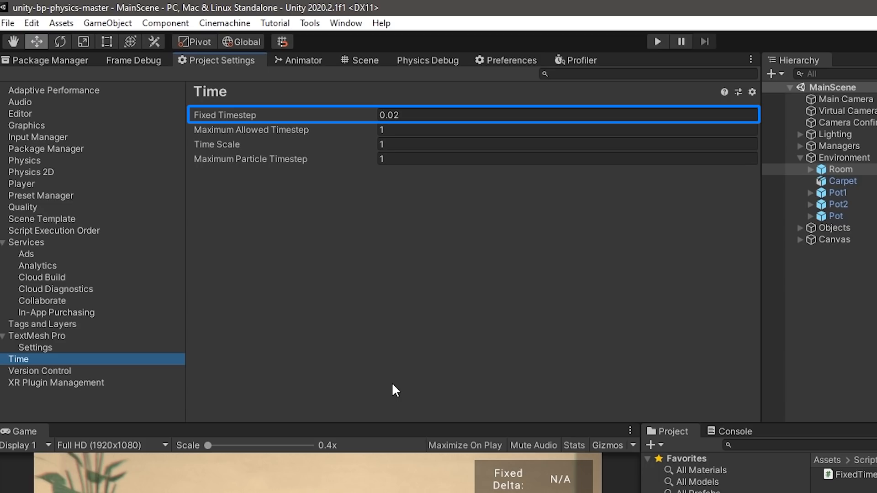
pyautogui.click(439, 115)
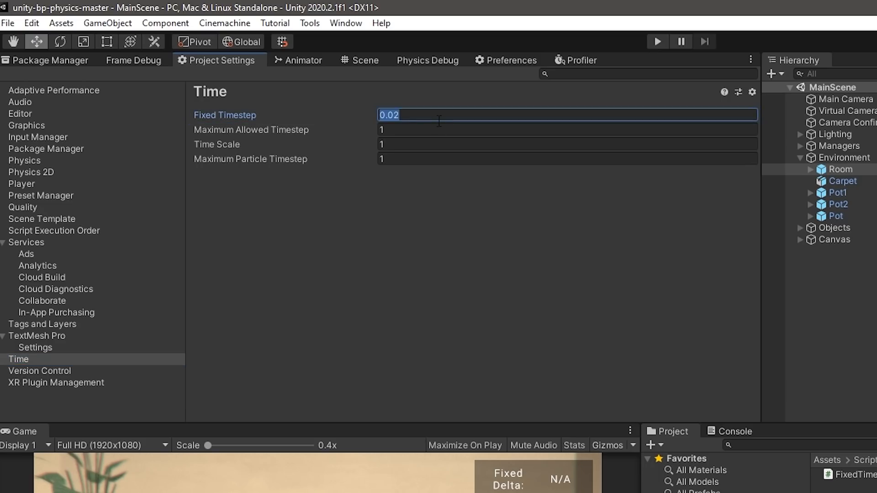
pyautogui.write('1/60')
pyautogui.press('Return')
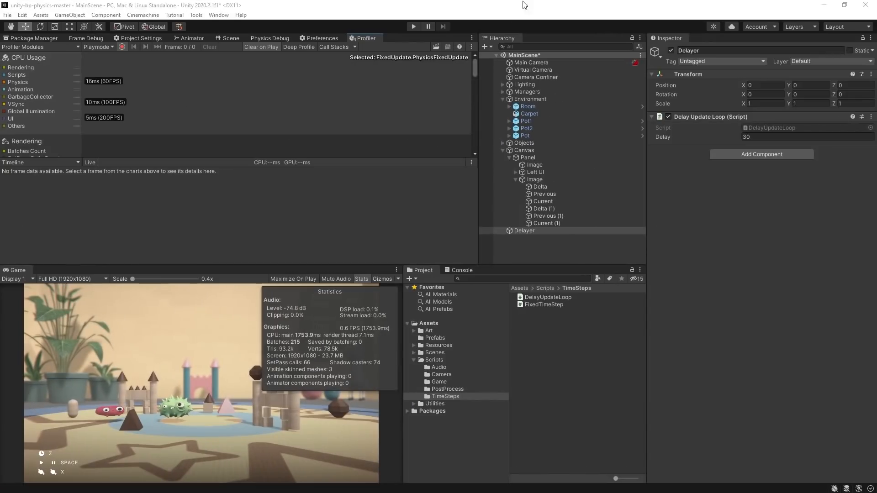
# - Play near 28 FPS, pick a Profiler frame and inspect its two FixedUpdate.PhysicsFixedUpdate samples
pyautogui.click(412, 26)
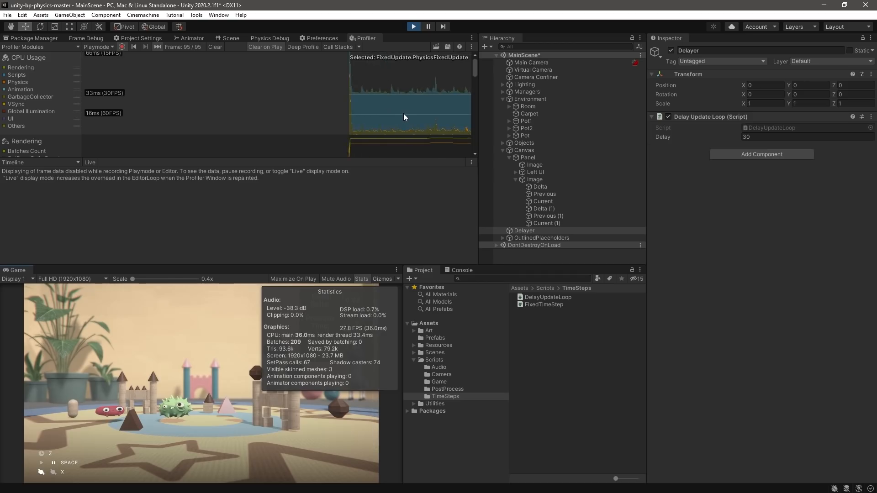
pyautogui.click(401, 113)
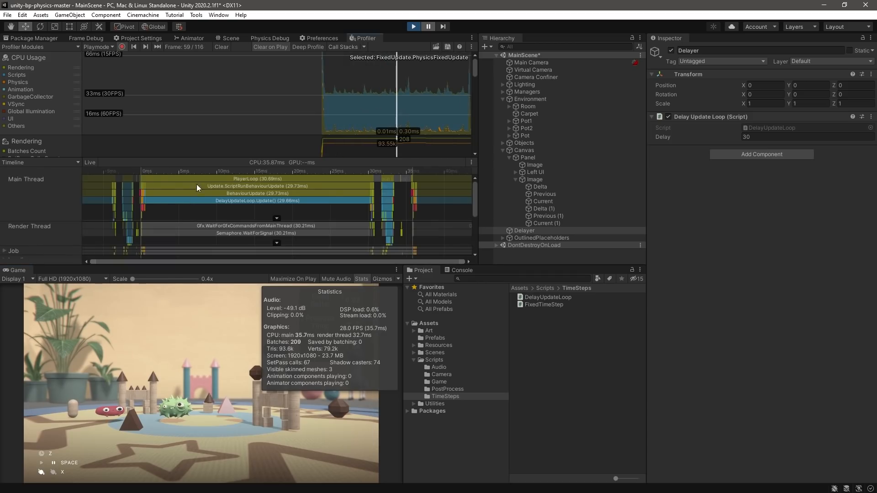
pyautogui.moveTo(399, 104); pyautogui.dragTo(403, 106)
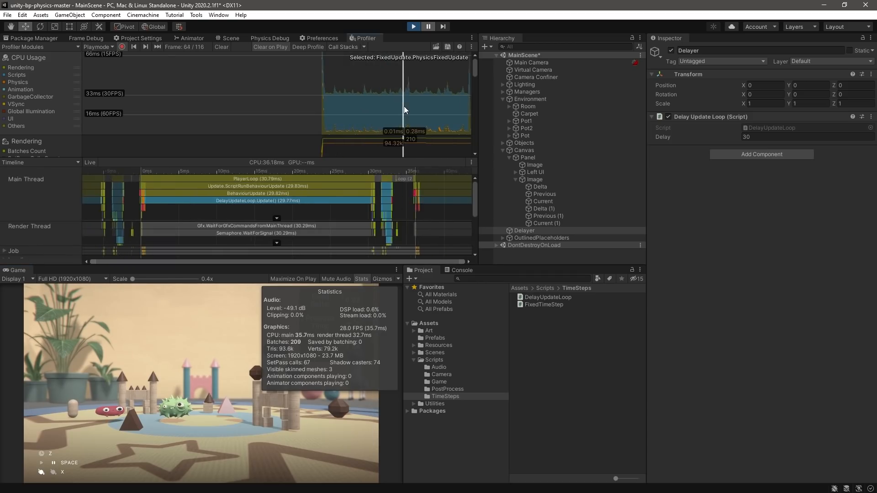
pyautogui.scroll(2, 128, 203)
pyautogui.scroll(2, 128, 204)
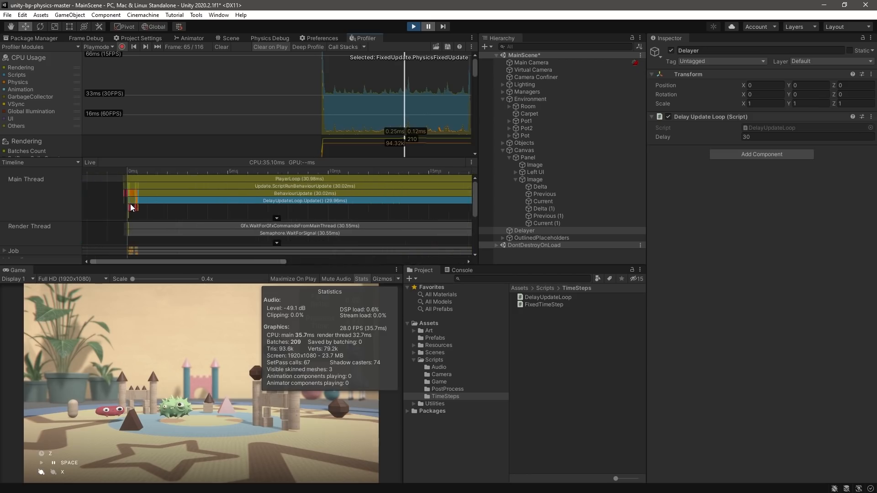
pyautogui.scroll(2, 130, 204)
pyautogui.scroll(2, 135, 204)
pyautogui.scroll(2, 137, 206)
pyautogui.scroll(2, 134, 202)
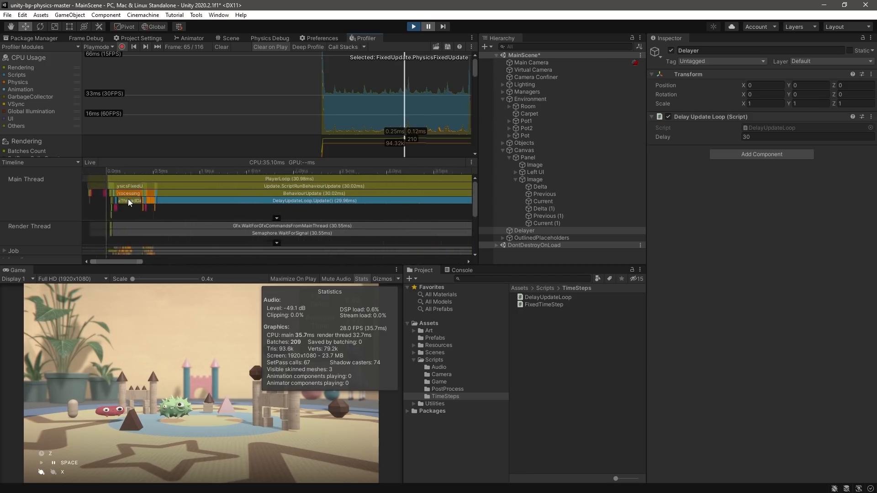
pyautogui.scroll(2, 128, 195)
pyautogui.scroll(2, 127, 189)
pyautogui.scroll(2, 124, 190)
pyautogui.scroll(2, 125, 190)
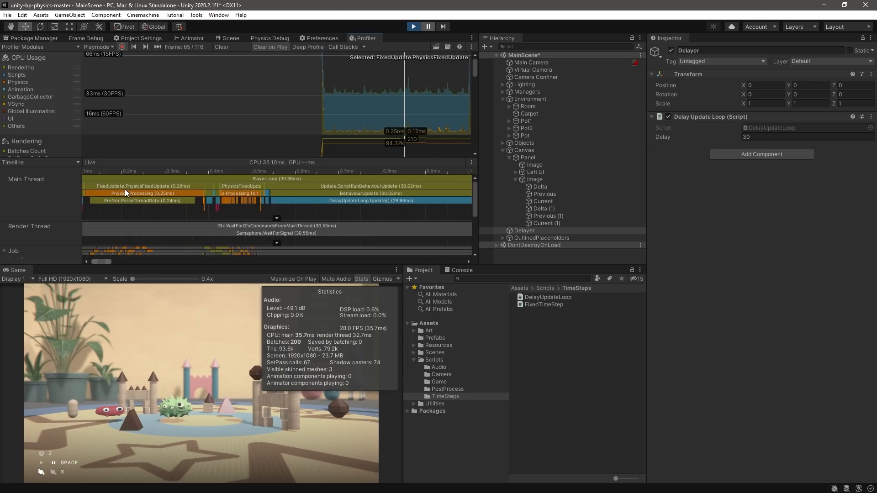
pyautogui.scroll(2, 124, 190)
pyautogui.scroll(2, 125, 191)
pyautogui.scroll(1, 125, 190)
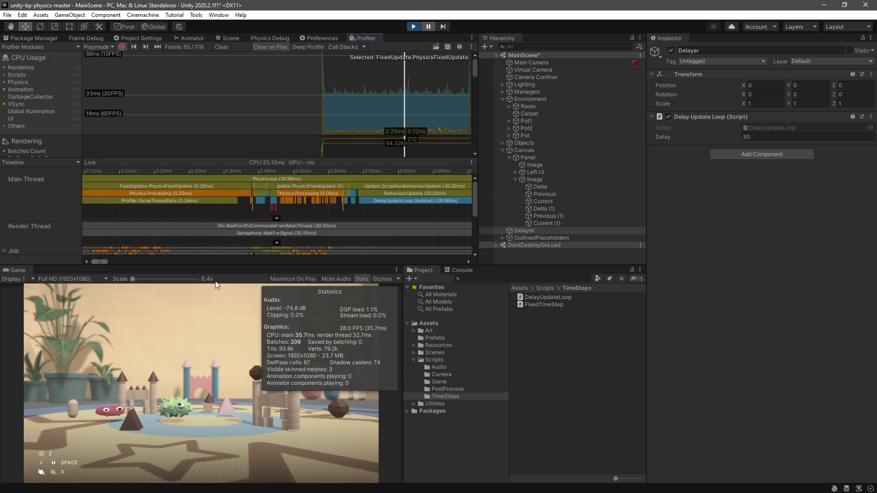
pyautogui.moveTo(101, 262); pyautogui.dragTo(96, 262)
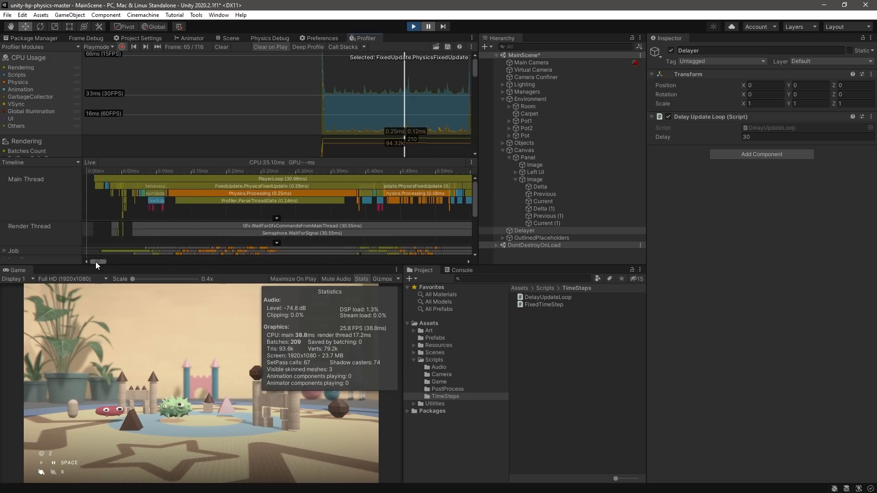
pyautogui.click(231, 184)
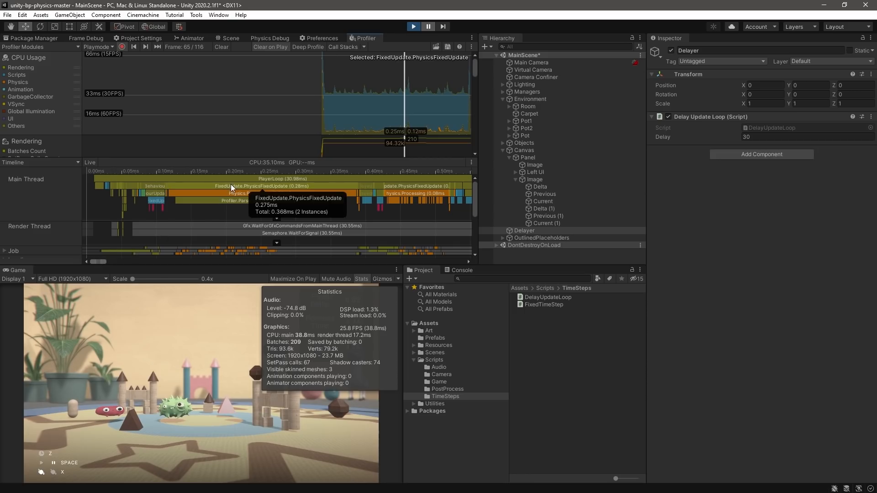
pyautogui.click(424, 185)
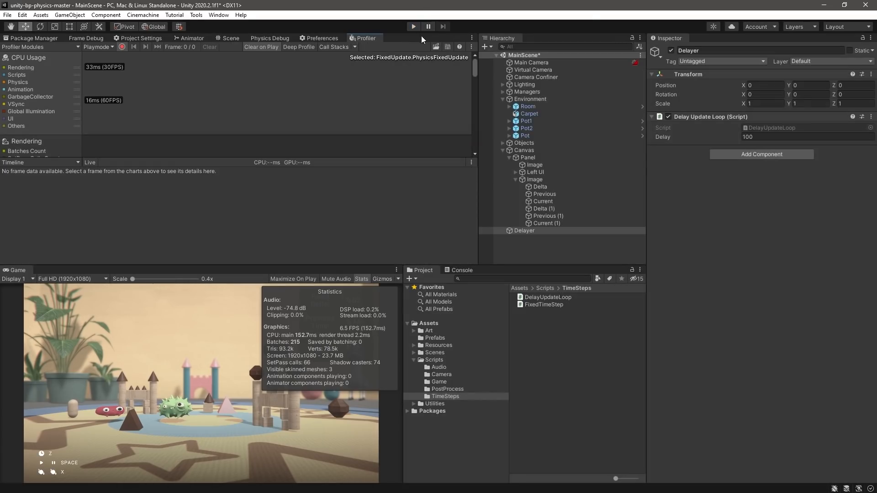
# - Play with delay 100 at about 9 FPS and inspect a Profiler frame showing five physics fixed updates
pyautogui.click(414, 27)
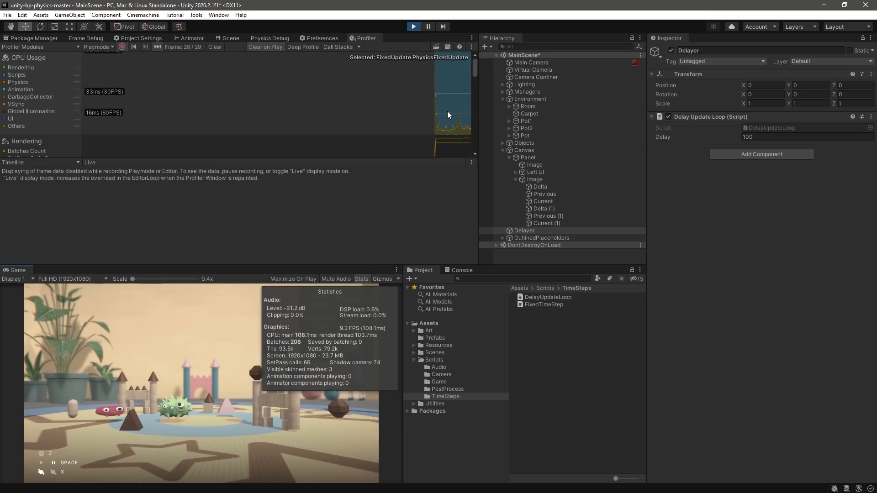
pyautogui.click(443, 106)
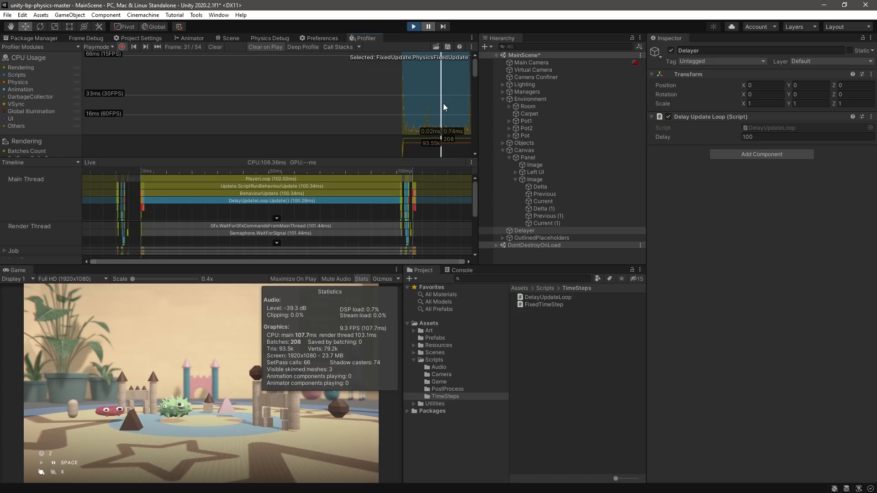
pyautogui.moveTo(443, 104); pyautogui.dragTo(463, 109)
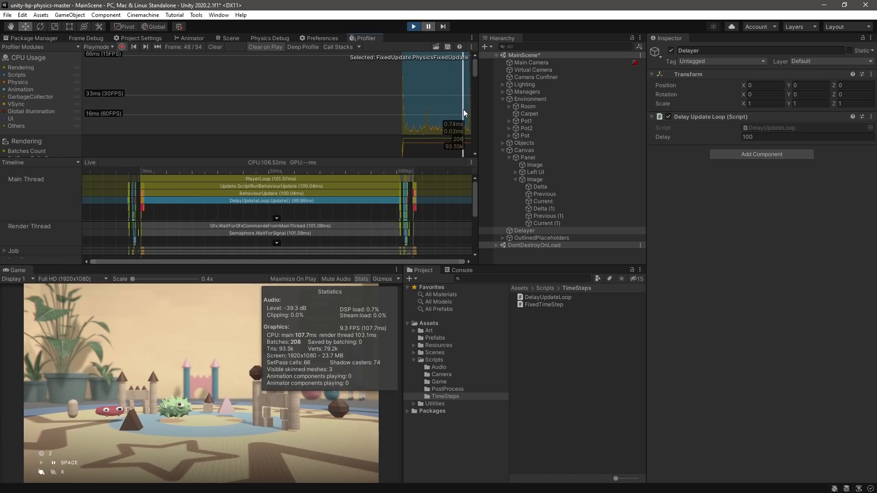
pyautogui.scroll(3, 141, 200)
pyautogui.scroll(3, 148, 197)
pyautogui.scroll(3, 144, 196)
pyautogui.scroll(3, 139, 196)
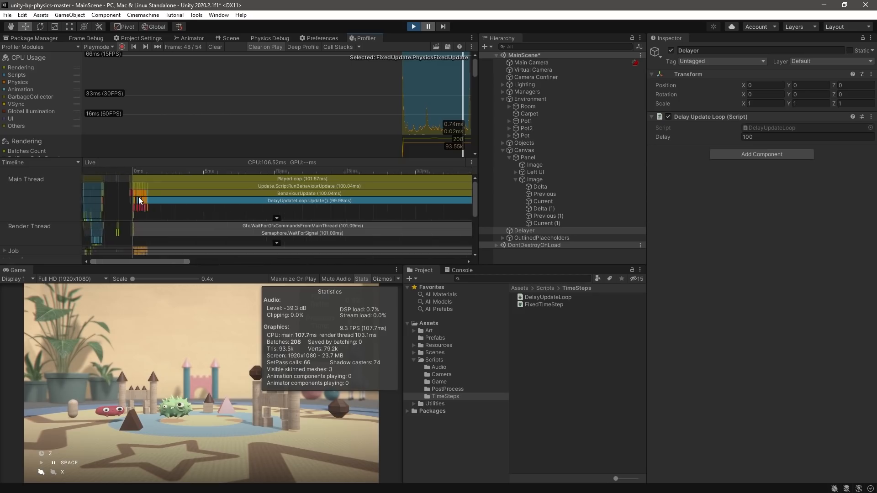
pyautogui.scroll(3, 139, 197)
pyautogui.scroll(3, 140, 197)
pyautogui.scroll(3, 141, 197)
pyautogui.scroll(3, 141, 197)
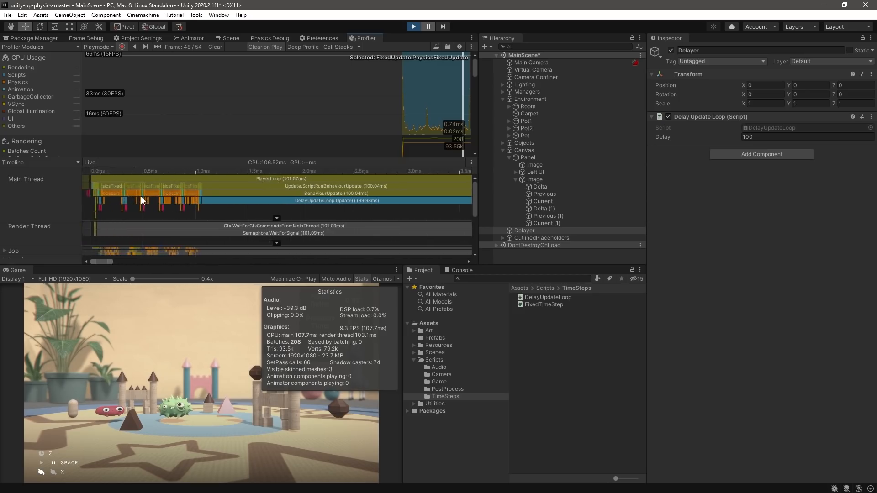
pyautogui.scroll(1, 141, 197)
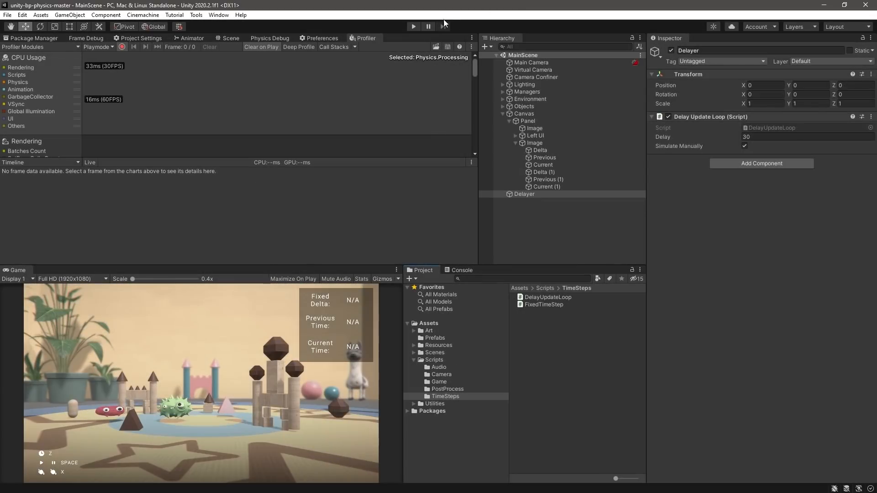
# - Play the manually simulated scene, drop four cubes, then inspect frame 79's Physics.Processing sample
pyautogui.click(413, 27)
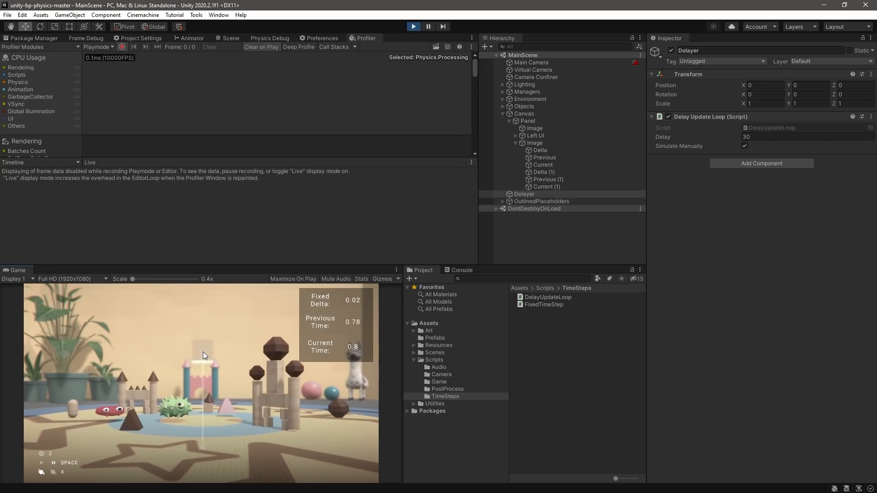
pyautogui.click(133, 346)
pyautogui.click(179, 345)
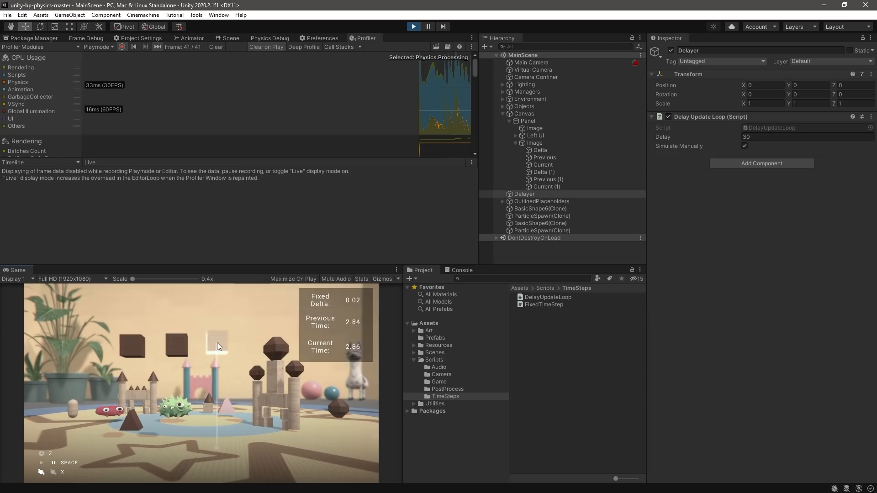
pyautogui.click(217, 343)
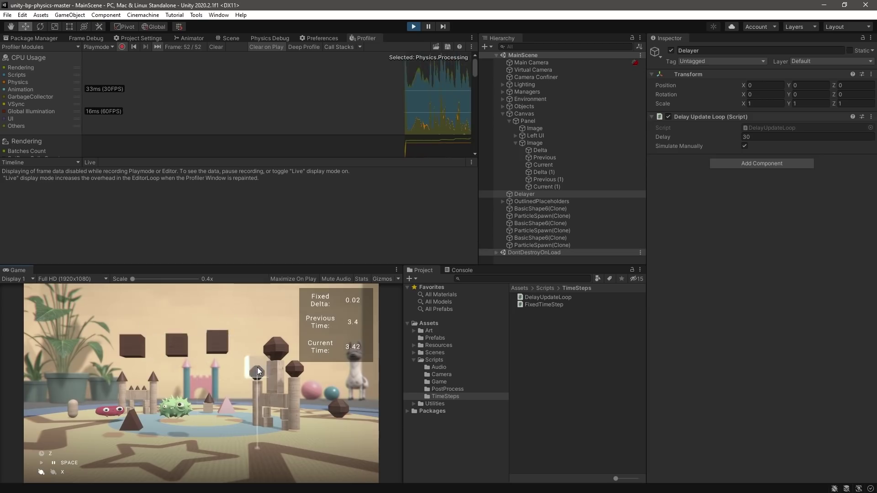
pyautogui.click(268, 396)
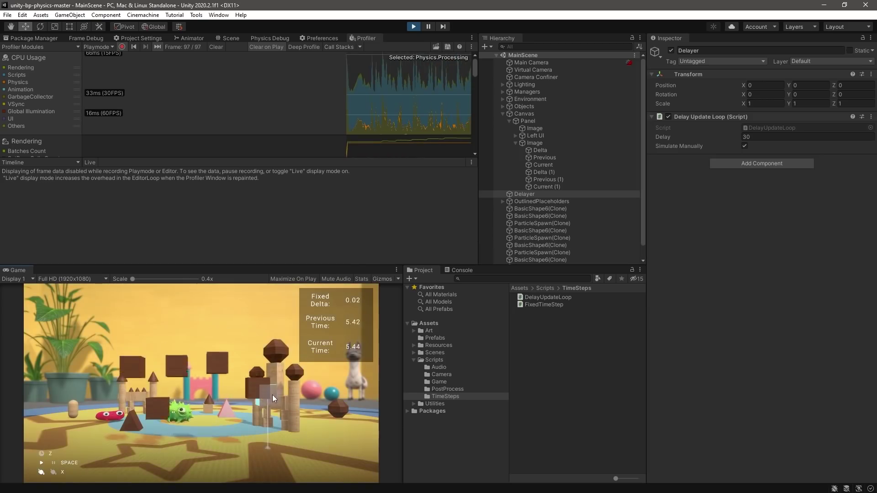
pyautogui.click(391, 113)
pyautogui.scroll(5, 152, 202)
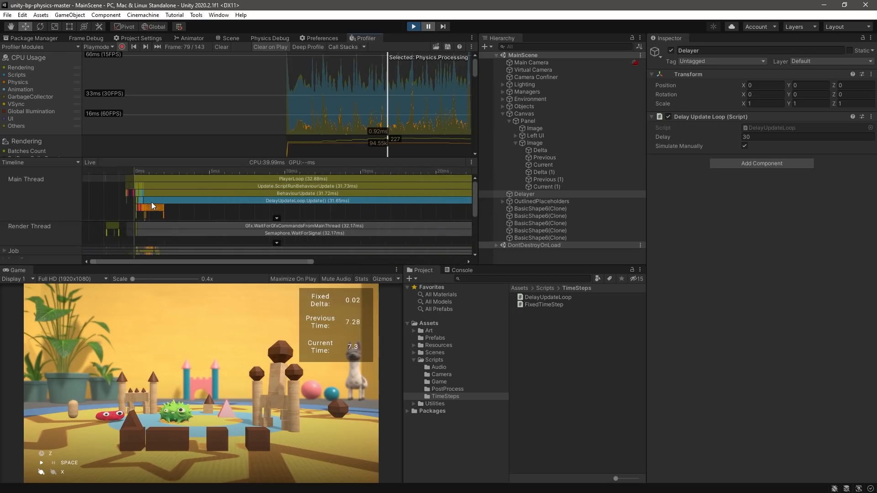
pyautogui.scroll(3, 152, 202)
pyautogui.click(154, 206)
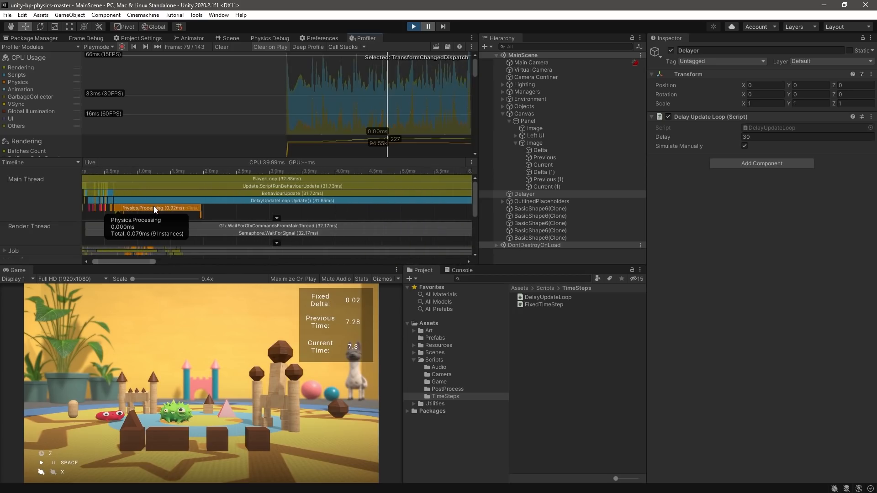
pyautogui.scroll(5, 126, 222)
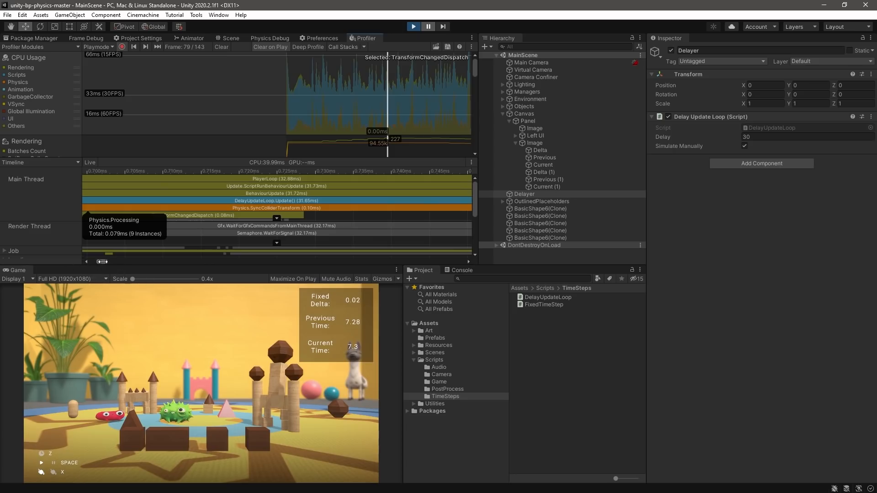
pyautogui.moveTo(102, 261); pyautogui.dragTo(107, 263)
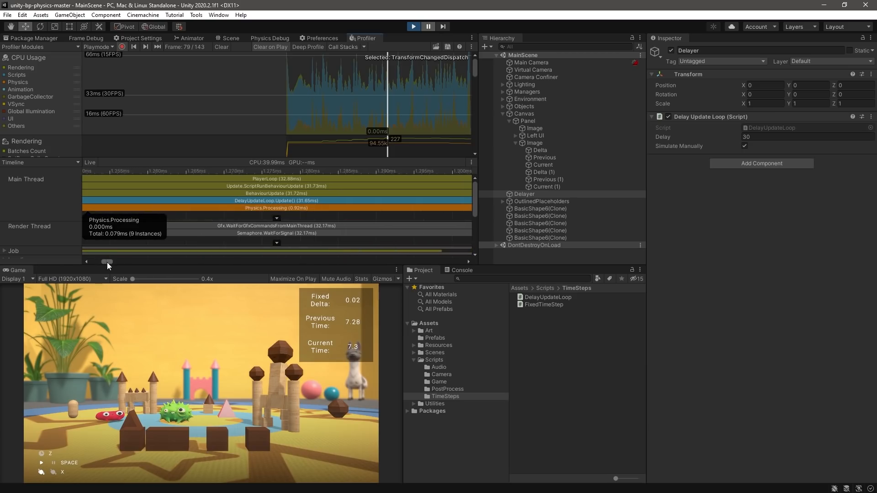
pyautogui.scroll(-2, 251, 225)
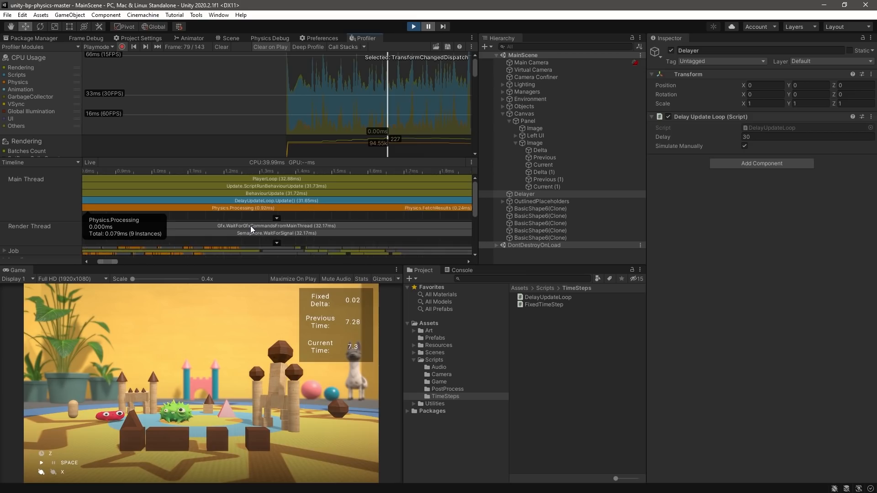
pyautogui.scroll(-2, 250, 225)
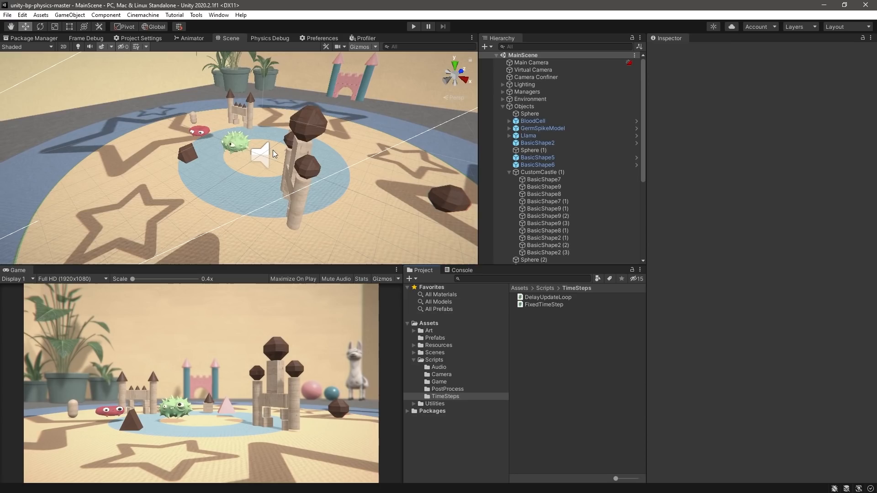
# - Orbit the Scene view and select the BasicShape7 (1) block, the pyramid and the BloodCell creature
pyautogui.moveTo(273, 154); pyautogui.dragTo(272, 146, button='middle')
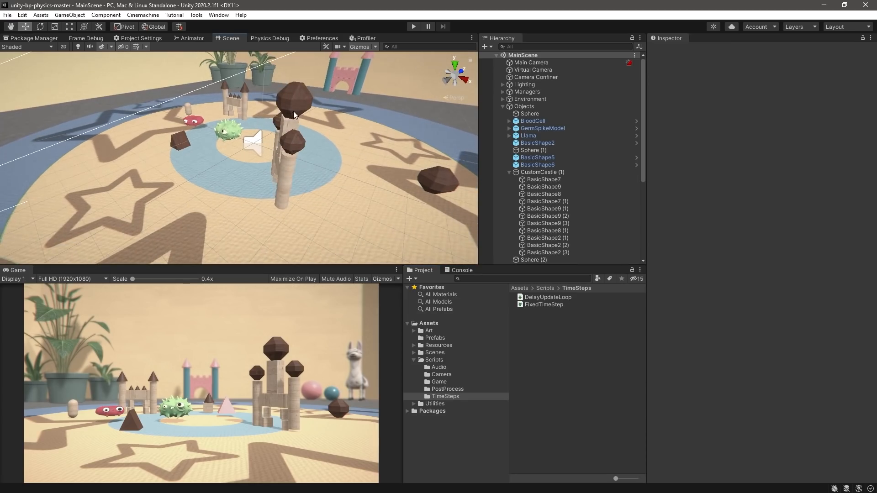
pyautogui.click(296, 103)
pyautogui.moveTo(282, 157); pyautogui.dragTo(219, 163)
pyautogui.moveTo(219, 164)
pyautogui.mouseDown(button='right')
pyautogui.moveTo(260, 167)
pyautogui.moveTo(275, 146)
pyautogui.mouseUp(button='right')
pyautogui.scroll(5, 259, 167)
pyautogui.click(292, 188)
pyautogui.click(313, 146)
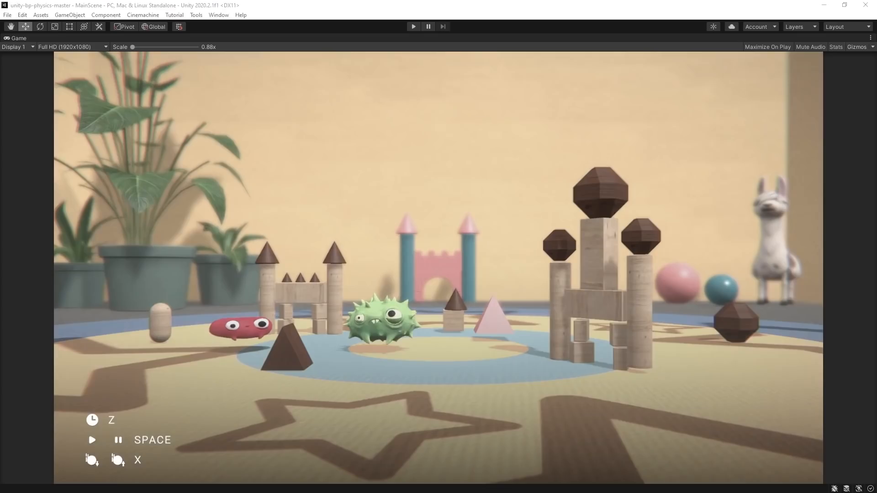
# - Play the scene, scatter six brown cubes near the block tower, orbit closer, then stop and restart play
pyautogui.click(413, 26)
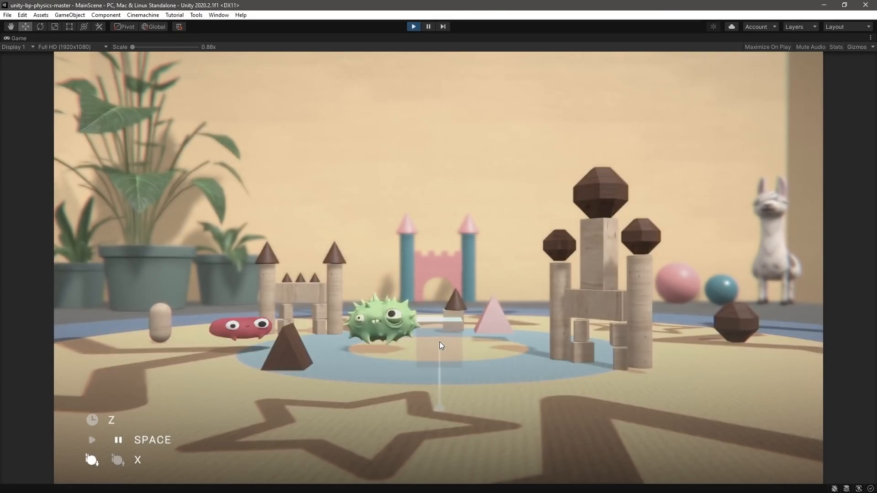
pyautogui.click(251, 277)
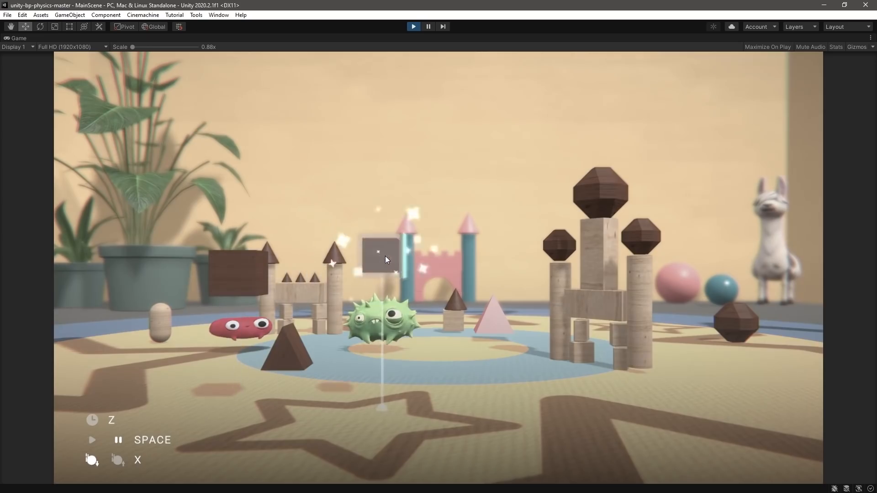
pyautogui.click(386, 255)
pyautogui.click(462, 213)
pyautogui.click(576, 302)
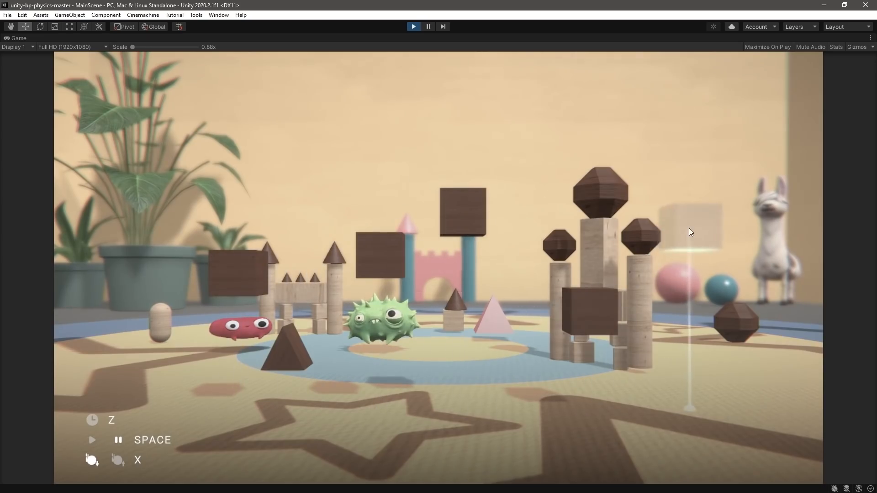
pyautogui.click(689, 229)
pyautogui.click(668, 243)
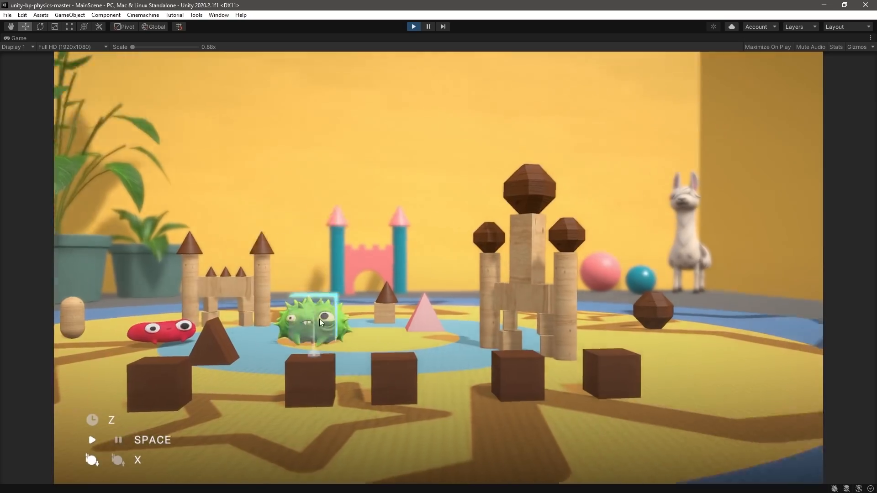
pyautogui.moveTo(288, 314); pyautogui.dragTo(391, 290, button='right')
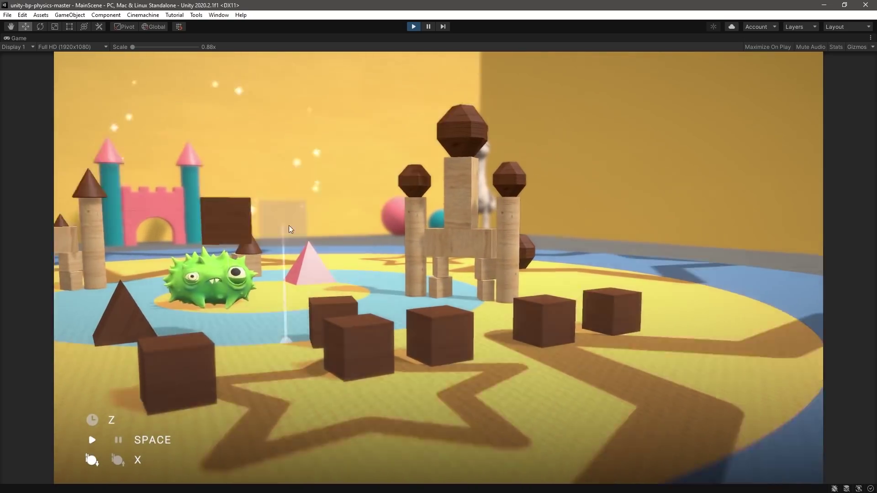
pyautogui.moveTo(289, 226); pyautogui.dragTo(355, 236, button='right')
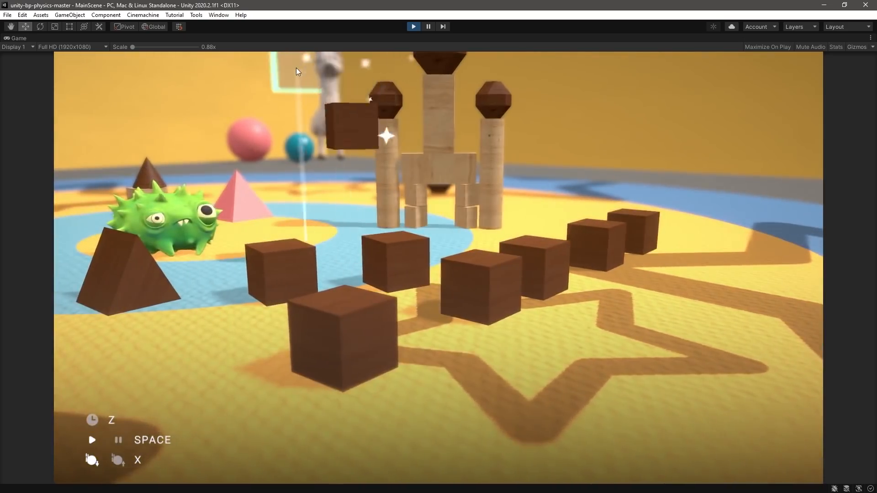
pyautogui.click(413, 26)
pyautogui.click(413, 26)
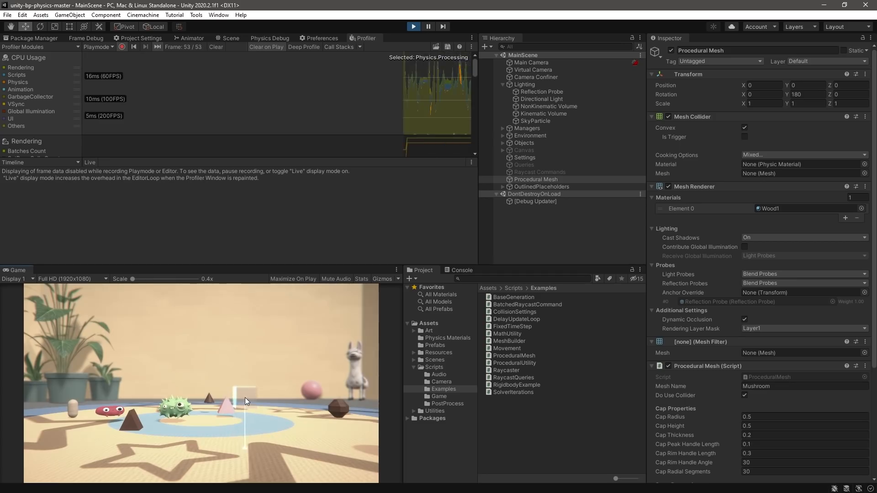
# - Generate the mushroom mesh and inspect its Mesh.Bake PhysX CollisionData sample (0.877 ms) in the Profiler
pyautogui.hotkey('ctrl', 'shift', 'p')
pyautogui.click(244, 398)
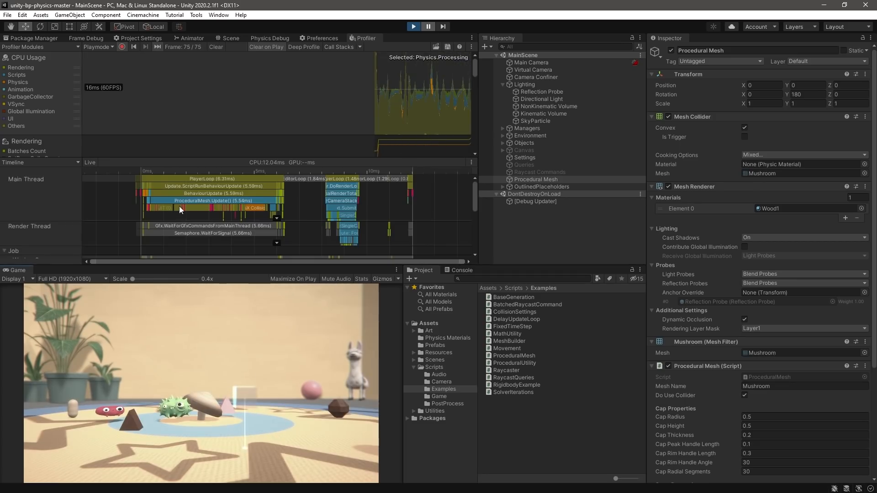
pyautogui.click(250, 209)
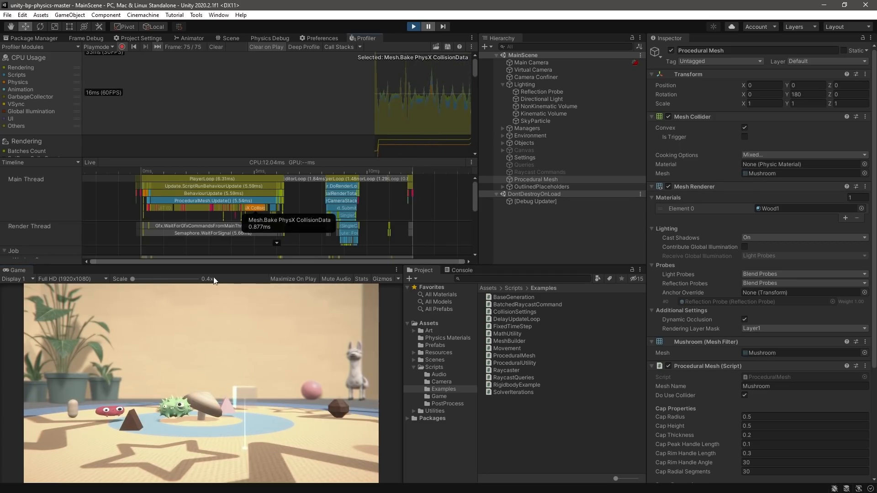
pyautogui.scroll(3, 197, 216)
pyautogui.scroll(3, 202, 216)
pyautogui.scroll(3, 206, 215)
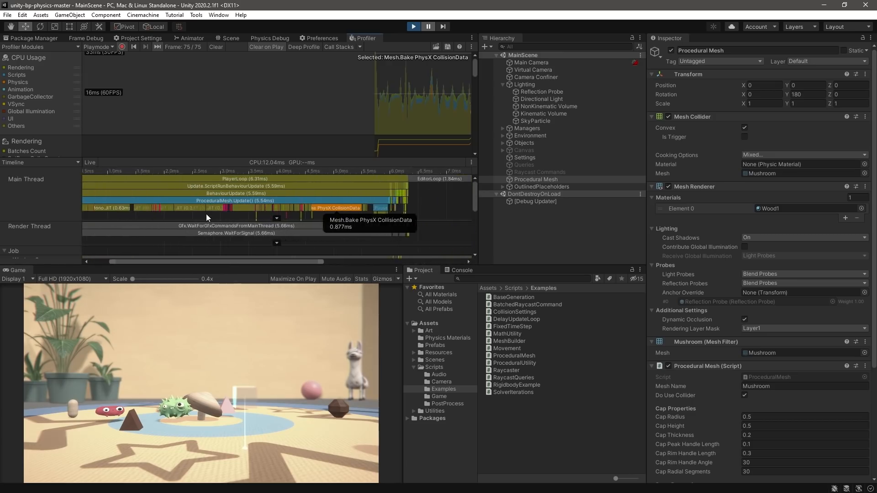
pyautogui.scroll(2, 206, 214)
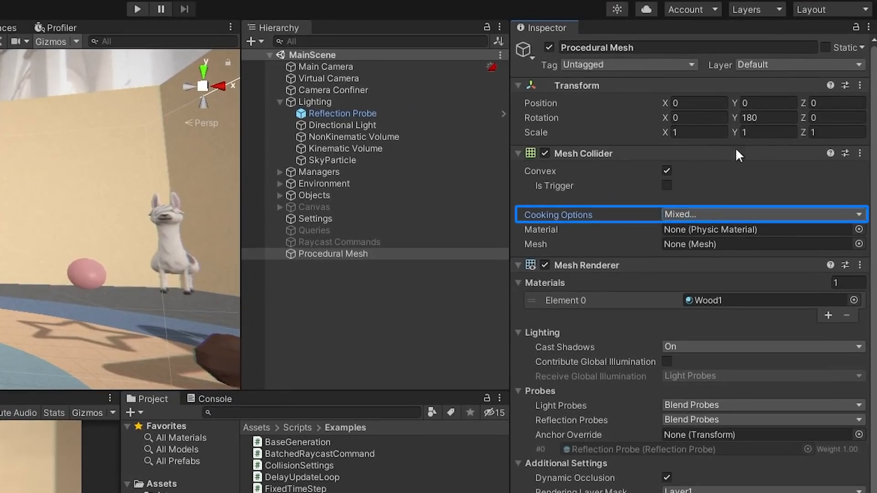
# - Set the procedural Mesh Collider's Cooking Options to Use Fast Midphase
pyautogui.click(823, 214)
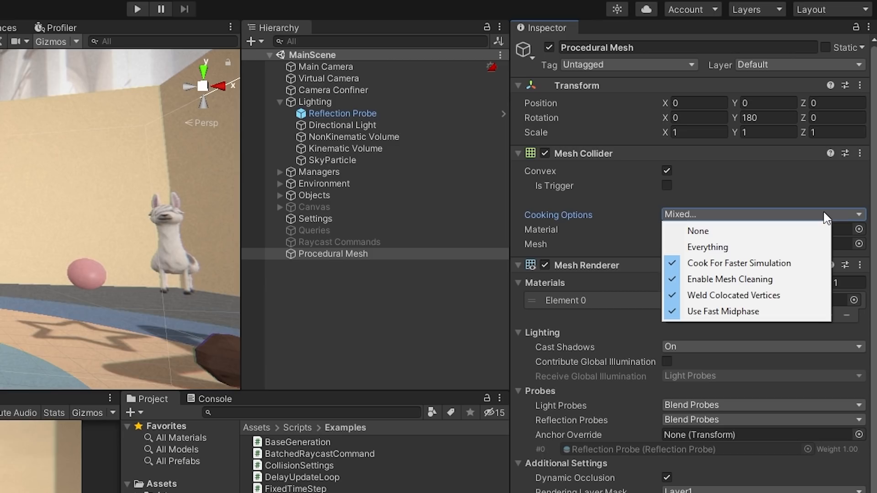
pyautogui.press('Down')
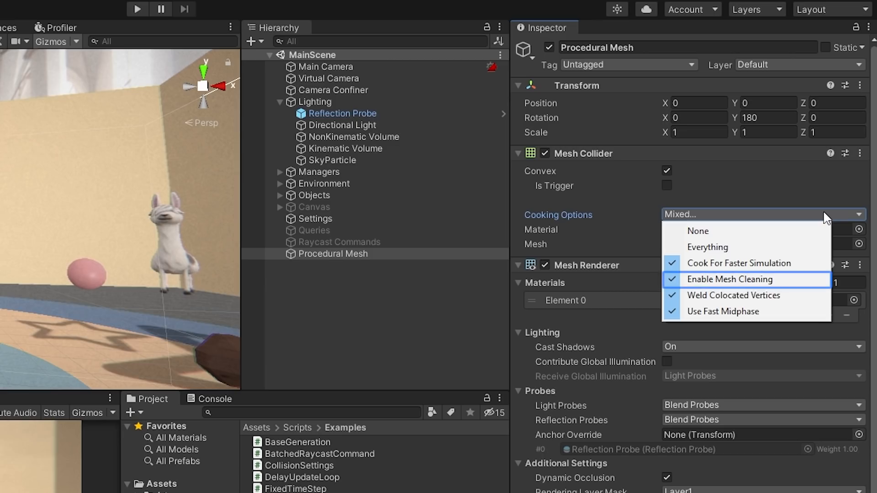
pyautogui.press('Down')
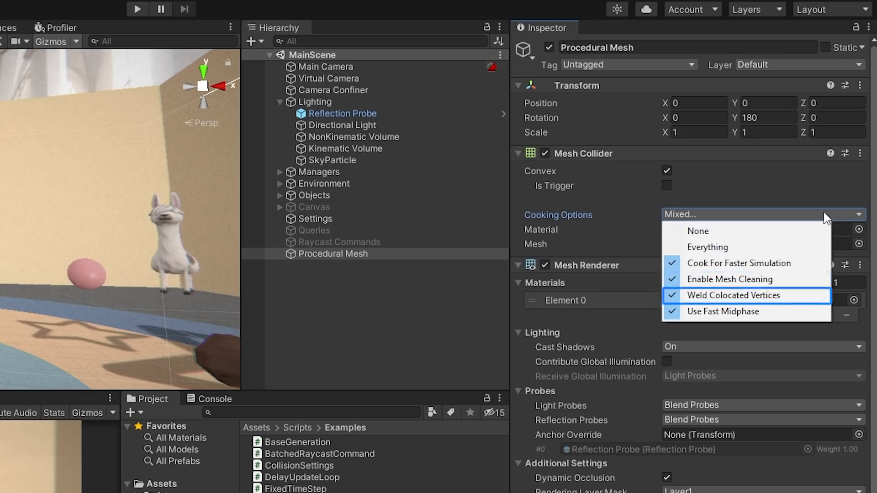
pyautogui.press('Up')
pyautogui.press('Up')
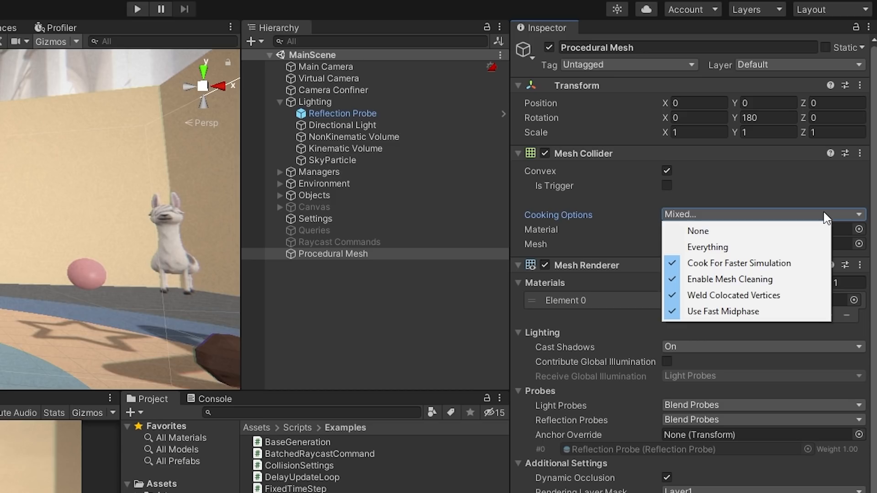
pyautogui.press('Down')
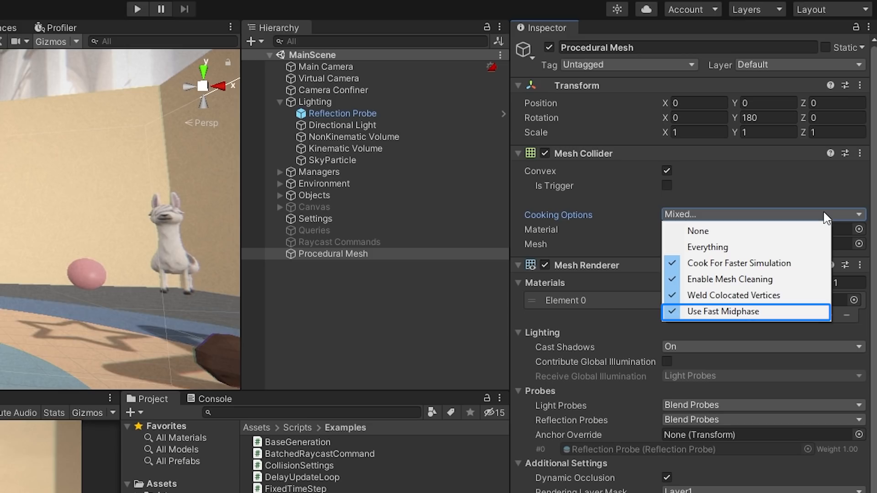
pyautogui.press('Return')
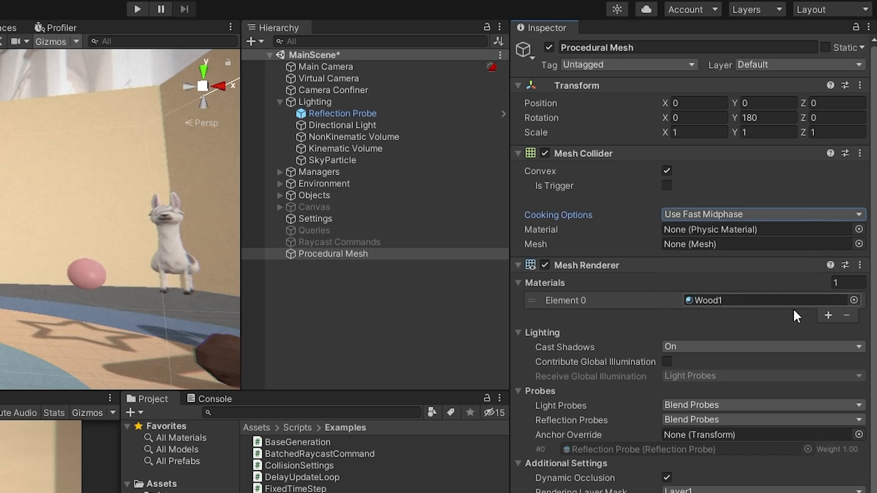
# - Switch to Visual Studio Code to review the TimeSteps scripts
pyautogui.hotkey('alt', 'Tab')
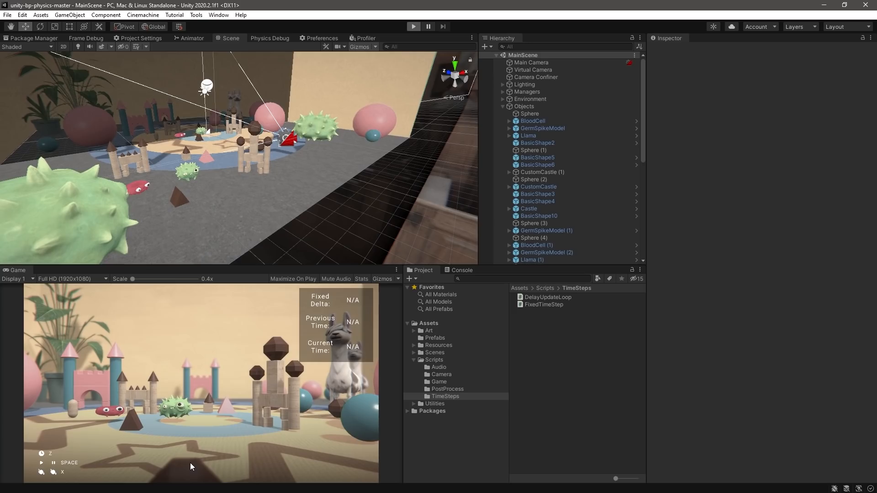
# - Drop five brown cubes into the running scene, then stop the game and head for the Edit menu
pyautogui.click(168, 409)
pyautogui.click(214, 404)
pyautogui.click(78, 400)
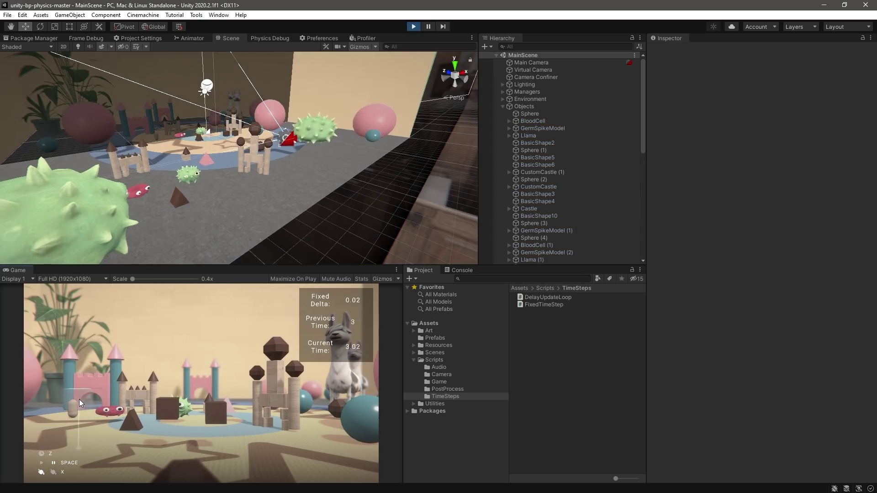
pyautogui.click(239, 427)
pyautogui.click(141, 440)
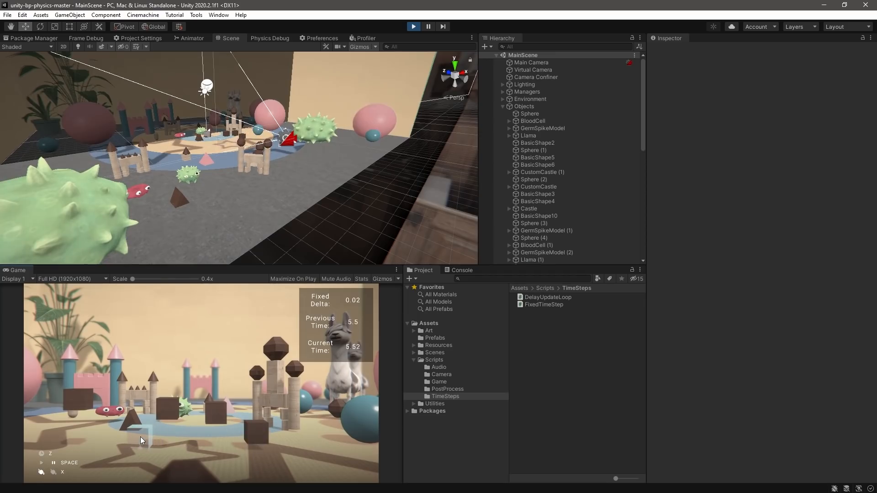
pyautogui.click(414, 28)
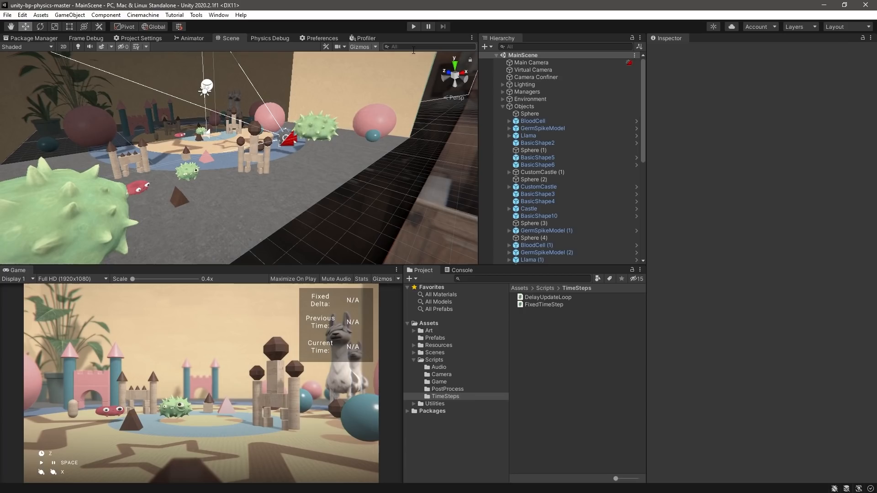
pyautogui.scroll(-3, 413, 68)
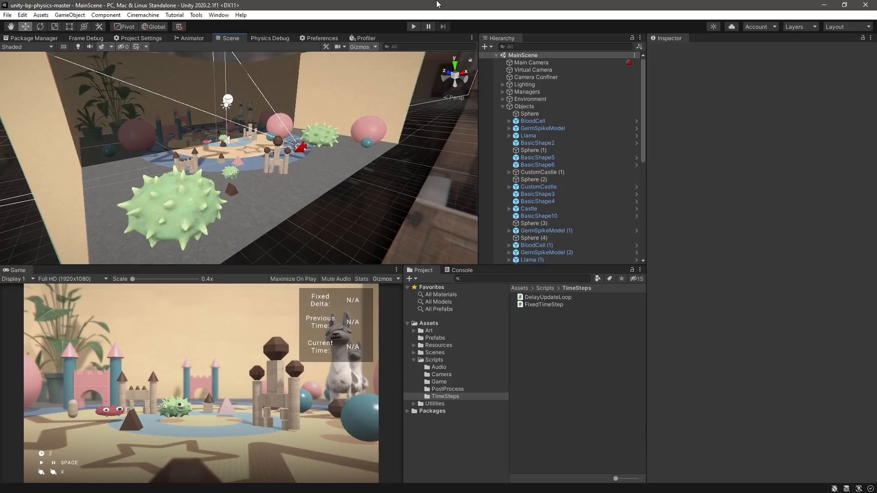
pyautogui.click(22, 15)
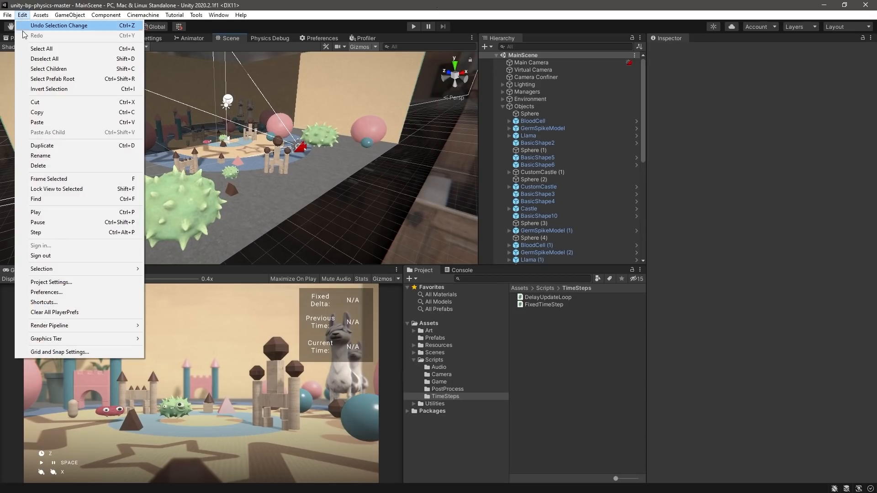
# - Set the Physics project setting Broadphase Type to Automatic Box Pruning
pyautogui.click(51, 281)
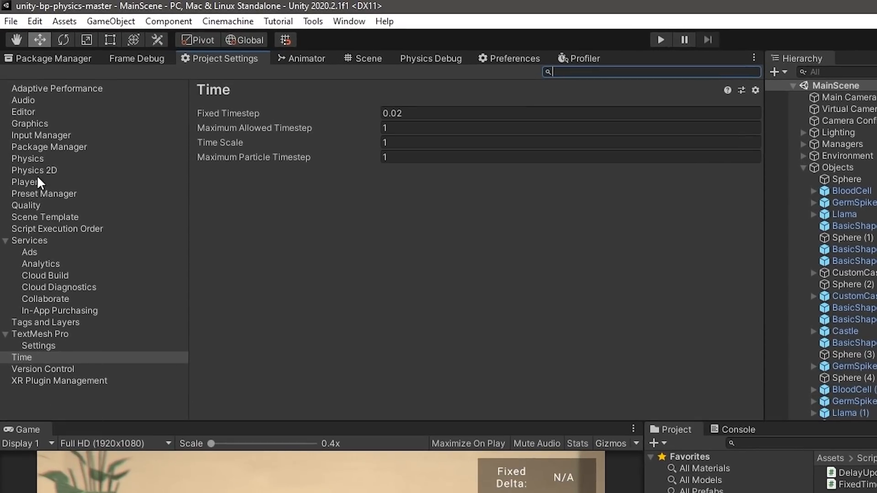
pyautogui.click(27, 157)
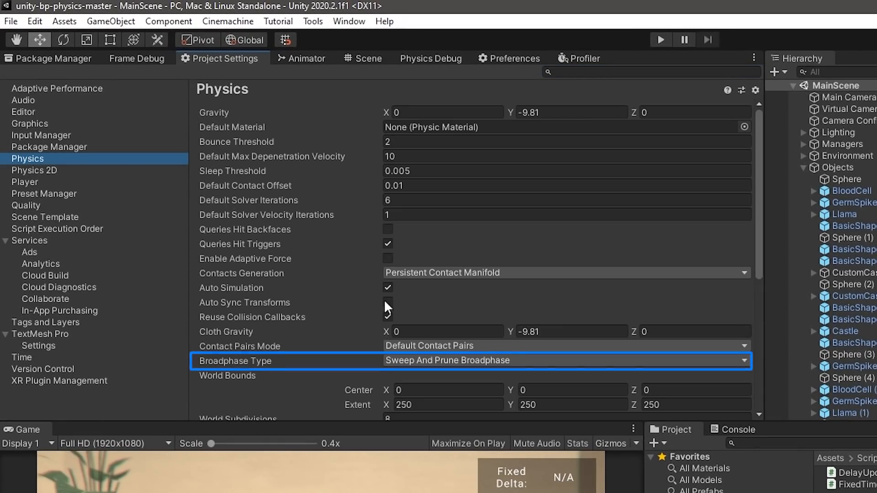
pyautogui.click(450, 360)
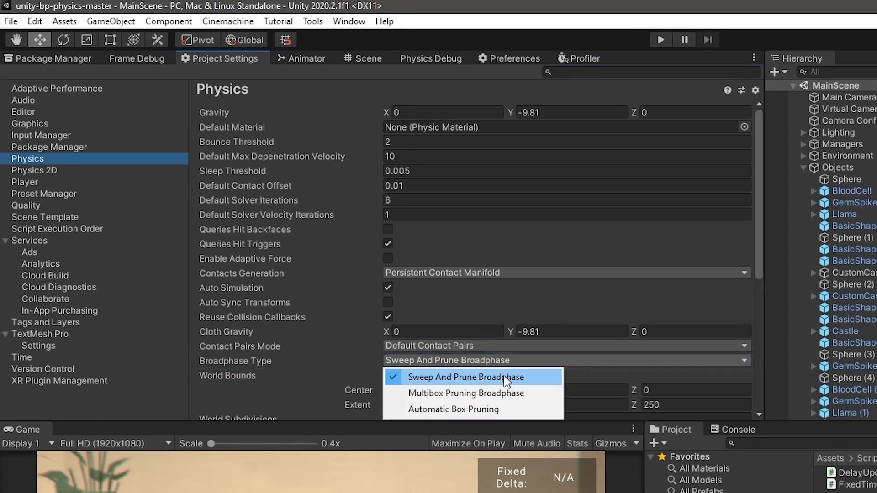
pyautogui.click(503, 412)
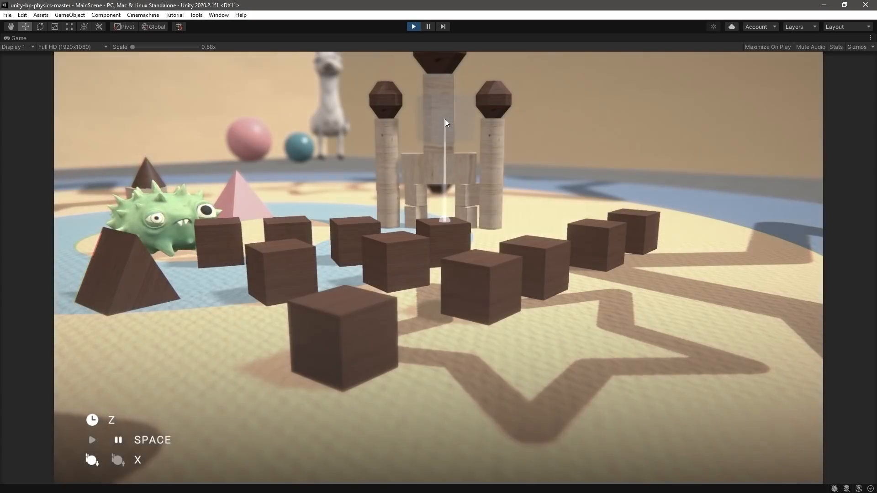
# - Spawn four cubes around the block tower and release them to fall with the space key
pyautogui.click(480, 120)
pyautogui.click(671, 185)
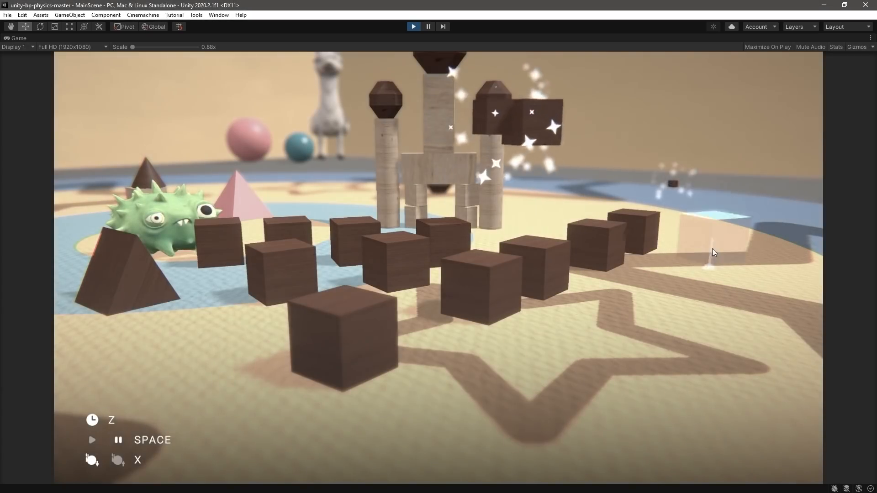
pyautogui.click(658, 257)
pyautogui.click(259, 137)
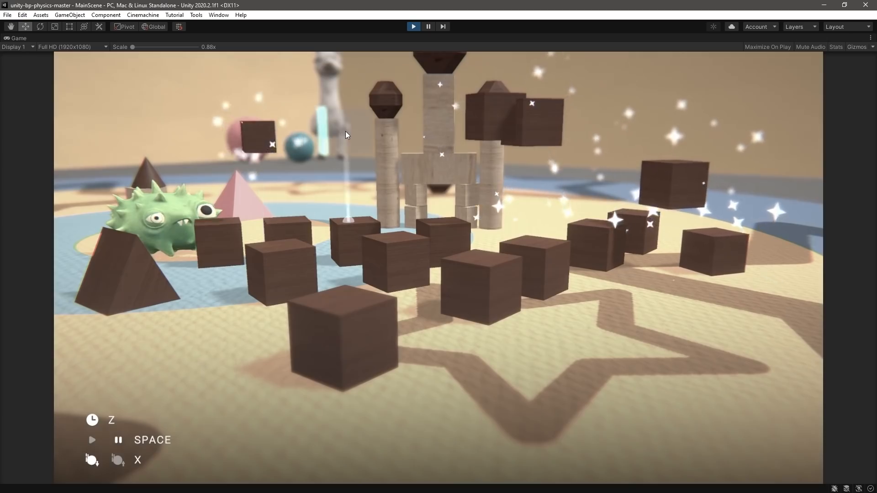
pyautogui.press('space')
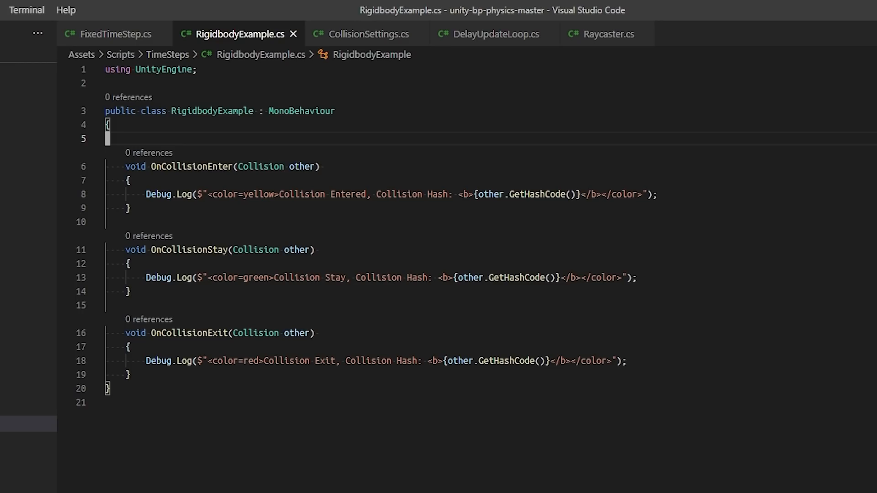
# - Switch the code editor to the CollisionSettings script
pyautogui.hotkey('ctrl', 'pagedown')
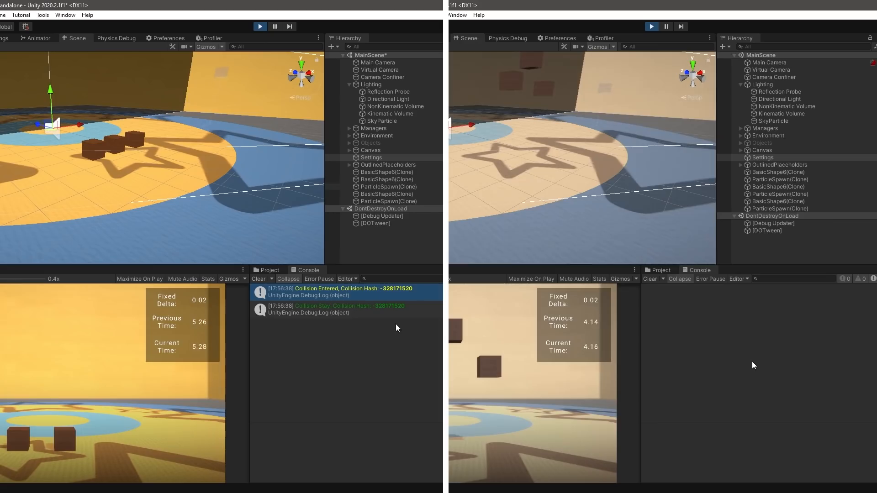
# - Show the details of the Collision Stay log entry in the Console
pyautogui.click(413, 314)
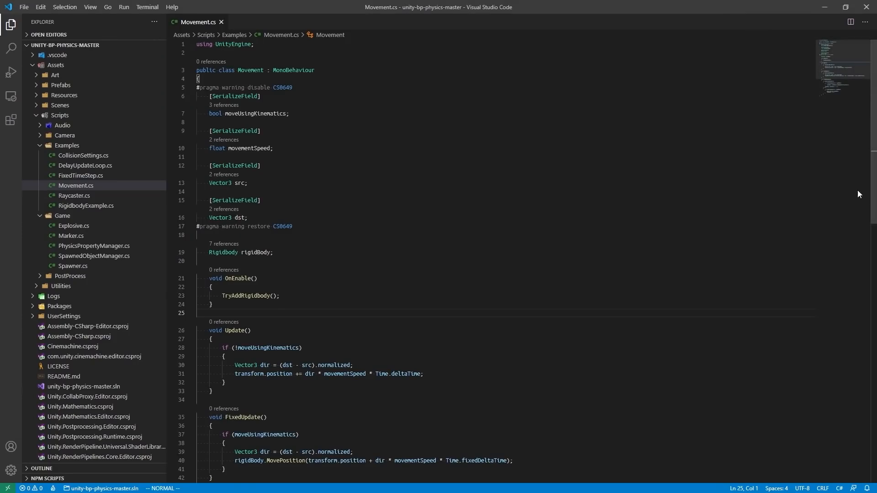
pyautogui.scroll(-1, 849, 245)
pyautogui.scroll(-1, 849, 244)
pyautogui.scroll(-1, 849, 244)
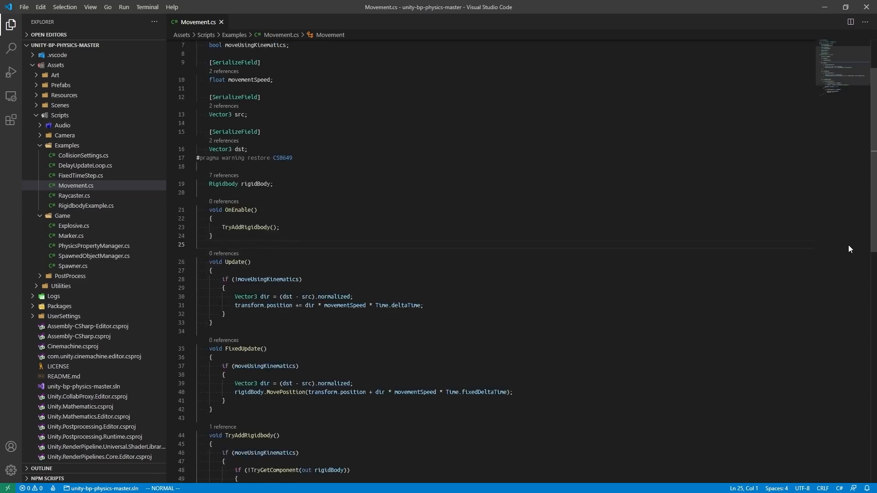
pyautogui.scroll(-1, 848, 245)
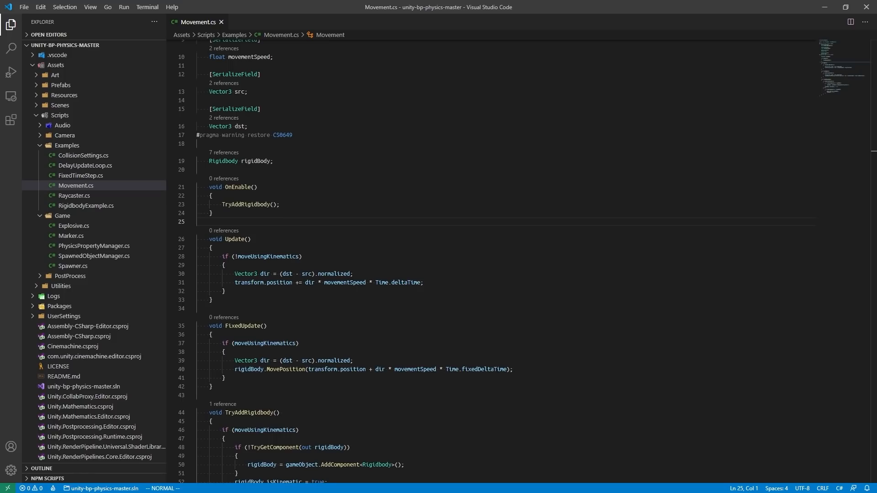
# - Switch from Movement.cs back to the running scene in the Unity Editor
pyautogui.hotkey('alt', 'Tab')
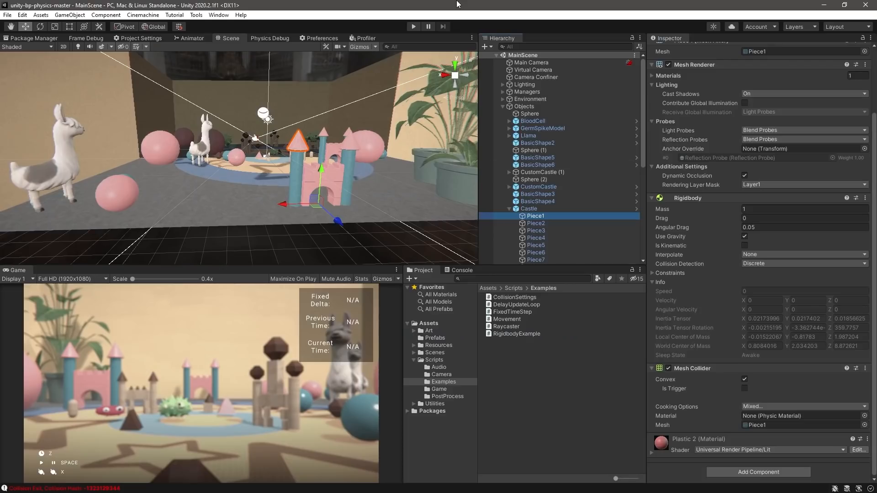
# - Start playing the castle-block scene
pyautogui.click(414, 26)
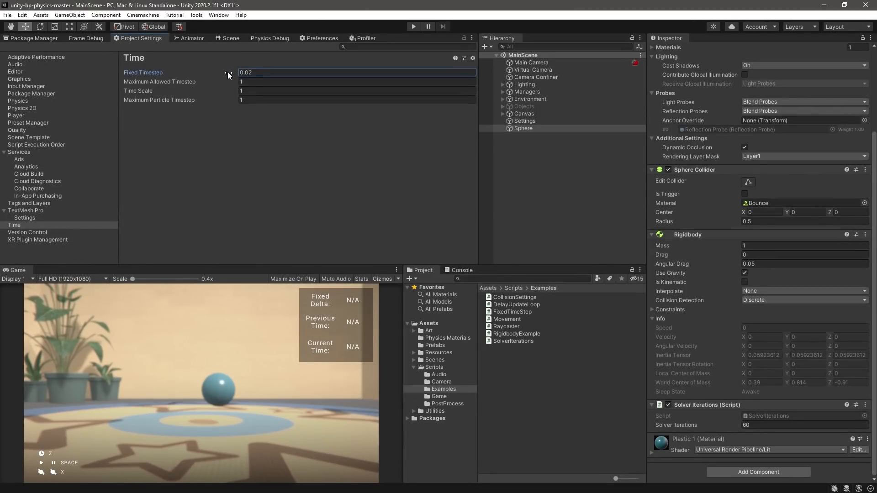
# - Drag the Fixed Timestep value down from 0.02 to 0.0001
pyautogui.moveTo(228, 72); pyautogui.dragTo(224, 73)
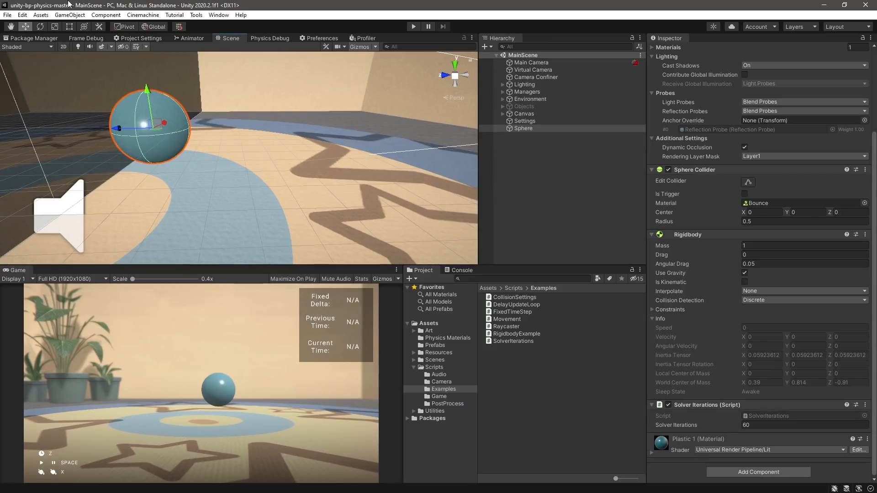
# - Bring up the Physics page of Project Settings via the Edit menu
pyautogui.click(23, 15)
pyautogui.click(48, 281)
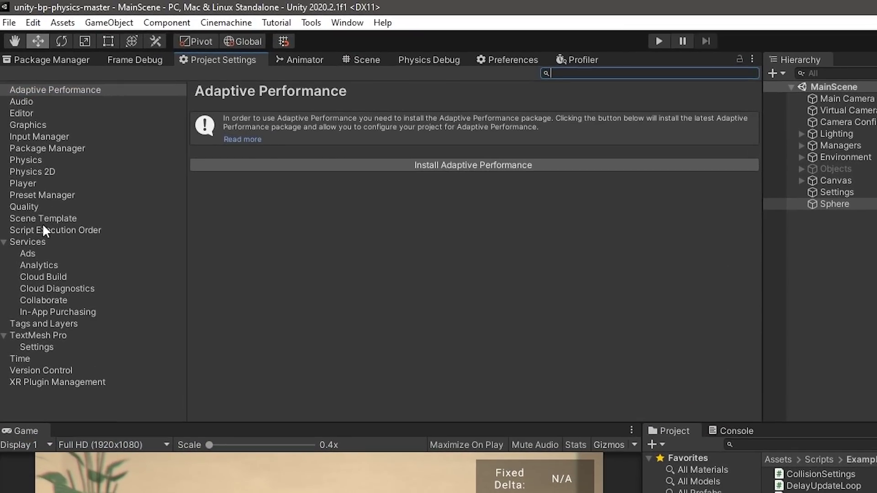
pyautogui.click(23, 141)
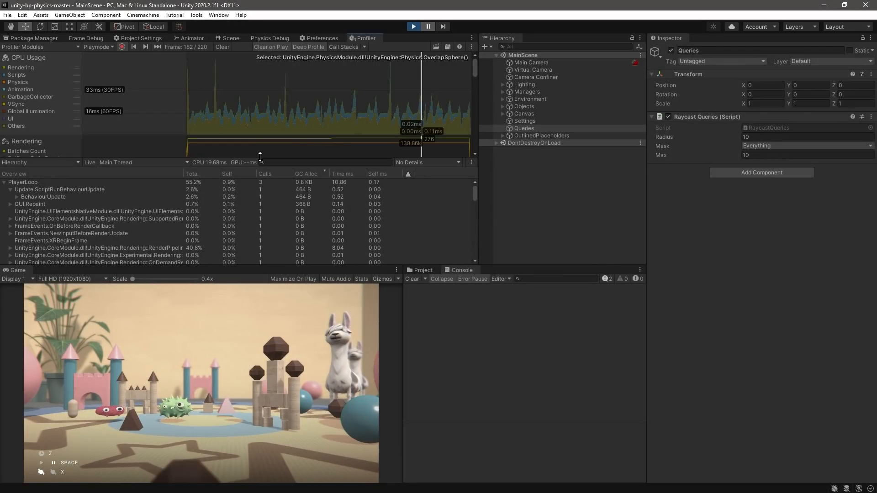
# - Expand BehaviourUpdate and RaycastQueries.Update in the Profiler hierarchy to expose the OverlapSphere calls
pyautogui.click(18, 198)
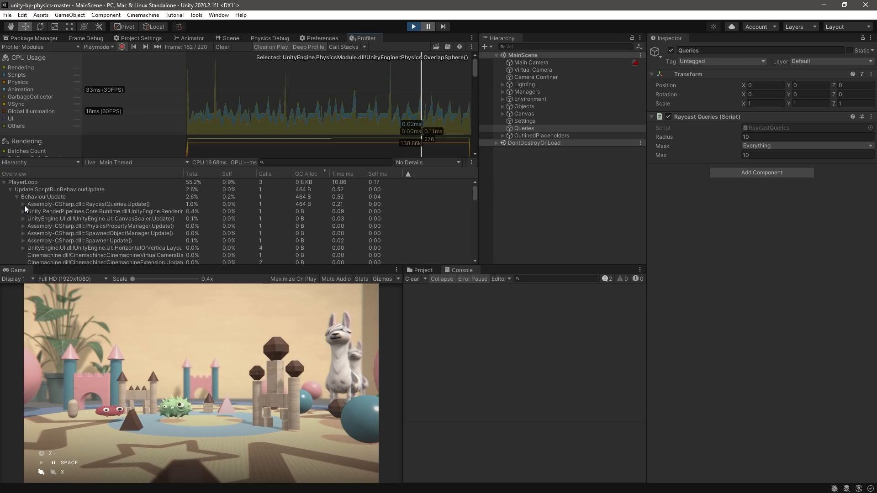
pyautogui.click(23, 205)
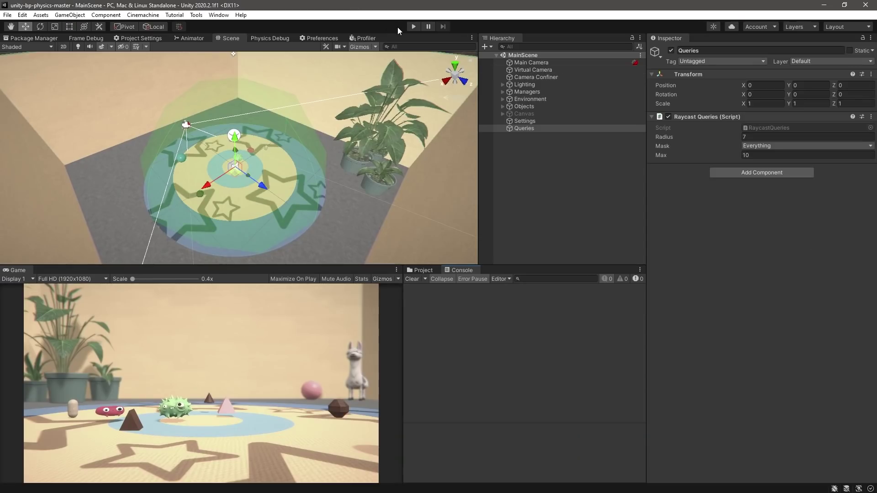
# - Switch back to the Unity Editor with the Raycast Commands object's batched settings shown
pyautogui.click(412, 27)
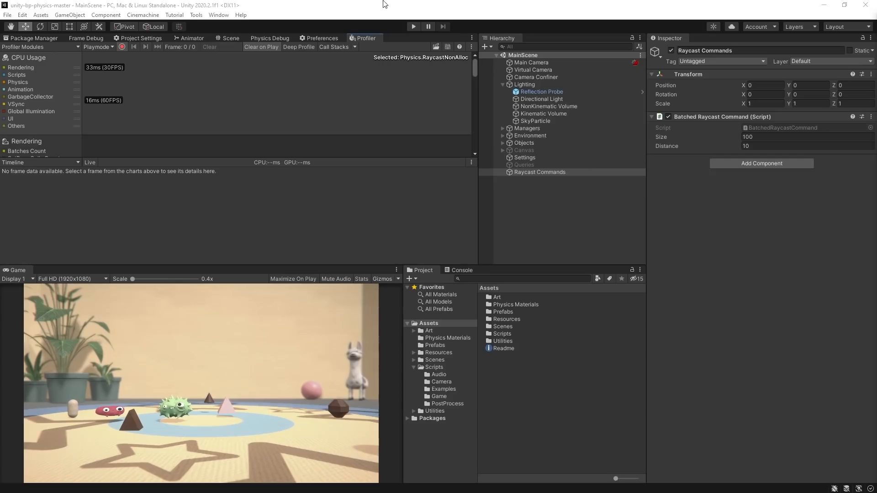
# - Play the raycast scene and pick a recorded Profiler frame at the CinemachineBrain.LateUpdate sample
pyautogui.click(412, 27)
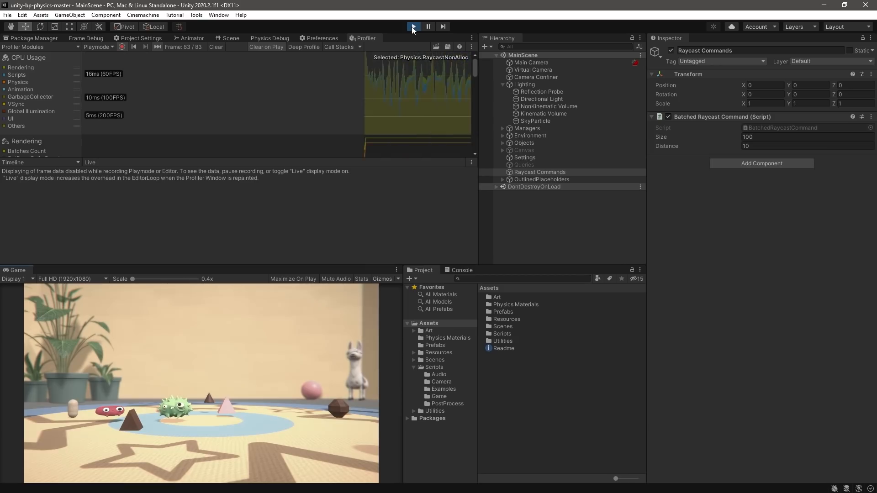
pyautogui.click(414, 126)
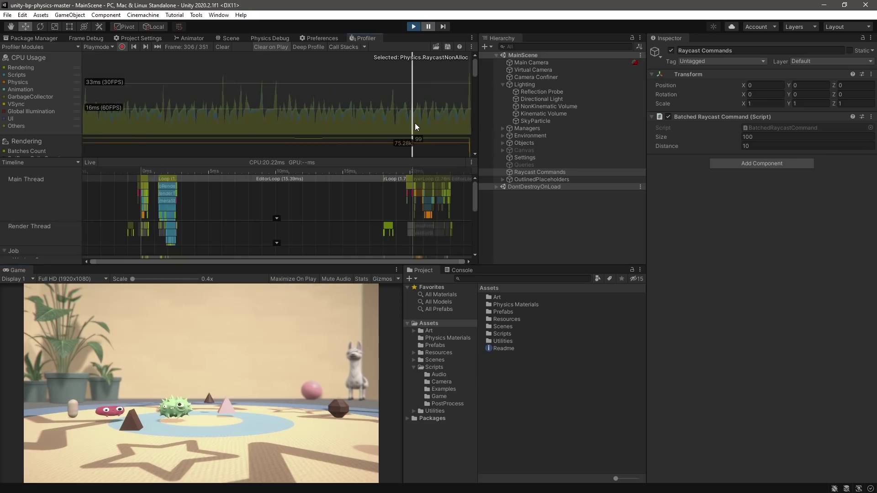
pyautogui.click(144, 200)
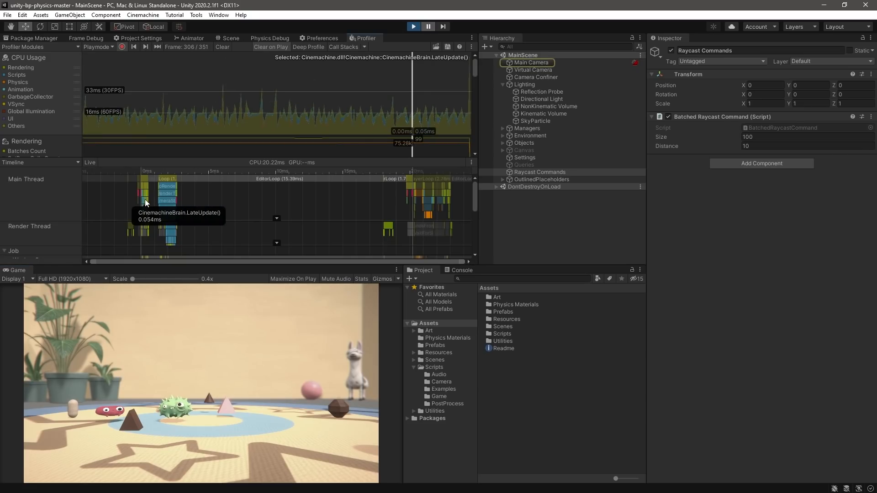
pyautogui.scroll(5, 145, 199)
pyautogui.scroll(5, 171, 208)
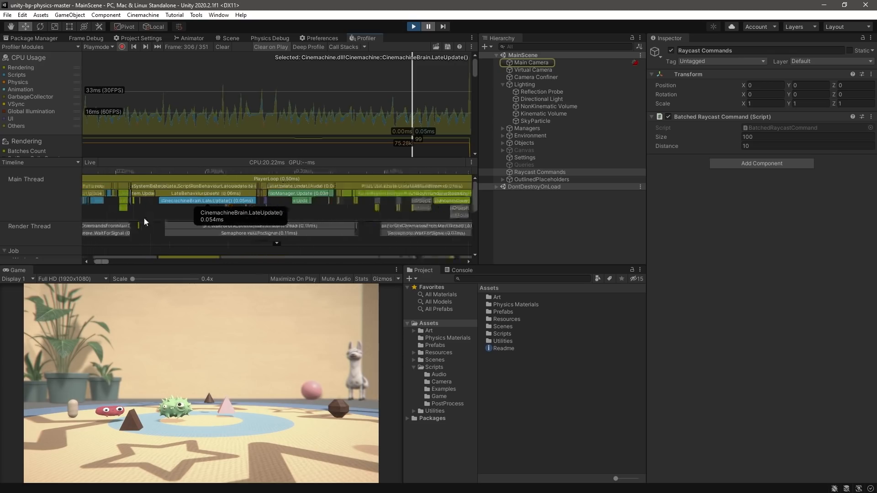
pyautogui.scroll(1, 144, 218)
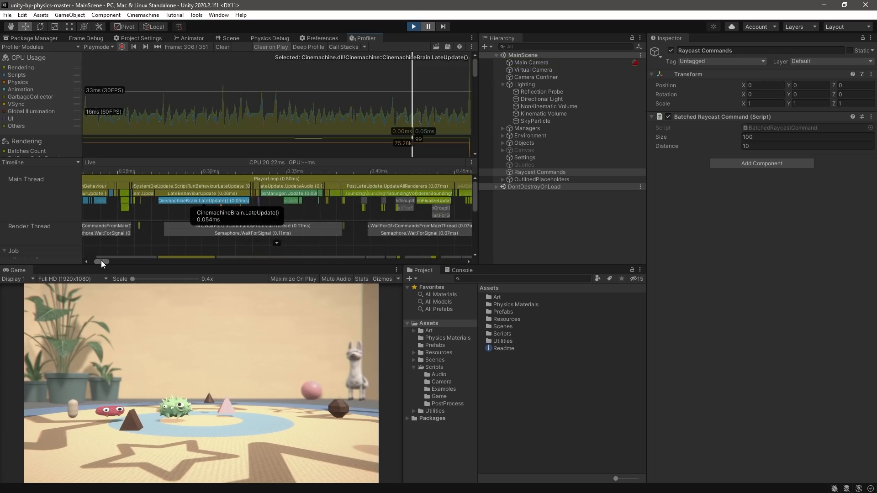
pyautogui.moveTo(101, 260); pyautogui.dragTo(98, 259)
# - Compare the Batched, Individual Non Alloc and Individual Alloc Raycasts timings in that frame
pyautogui.click(164, 209)
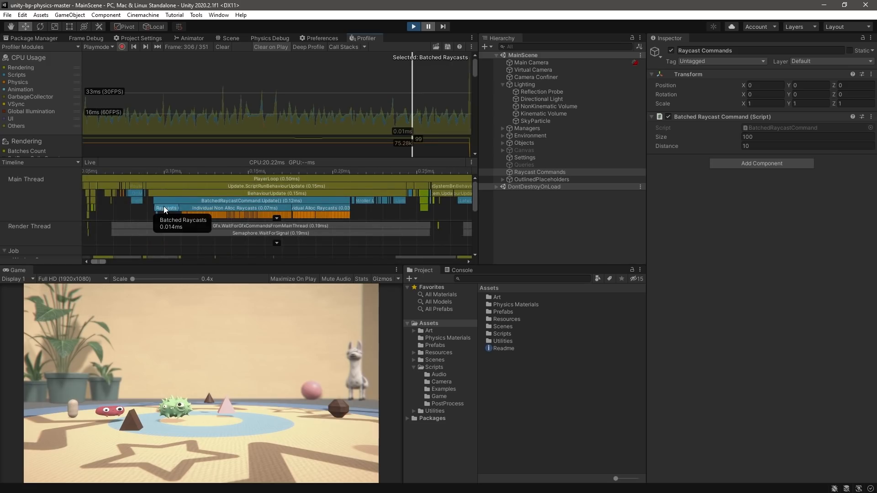
pyautogui.click(254, 207)
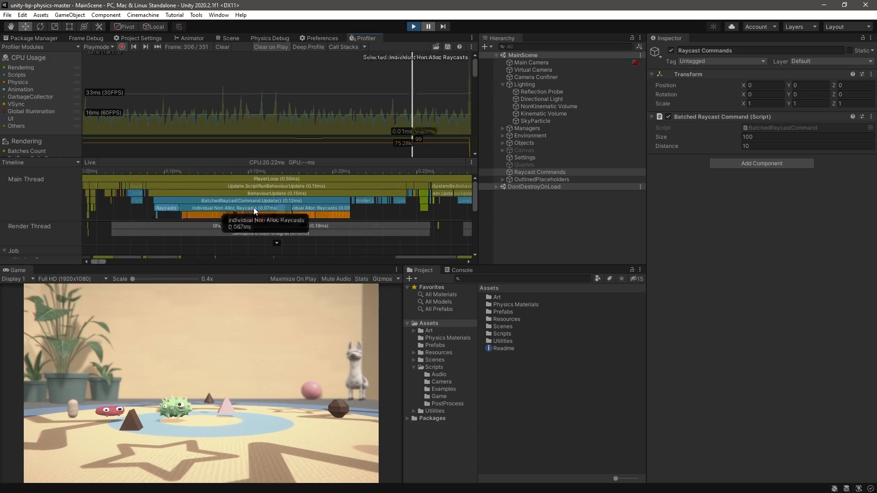
pyautogui.click(324, 207)
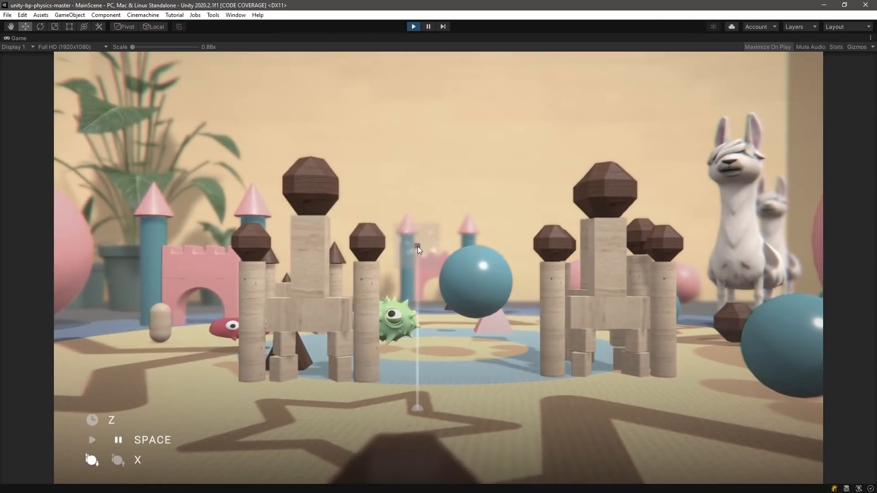
# - Drop three cubes into the toy-block scene near the castles and orbit the camera around them
pyautogui.click(521, 181)
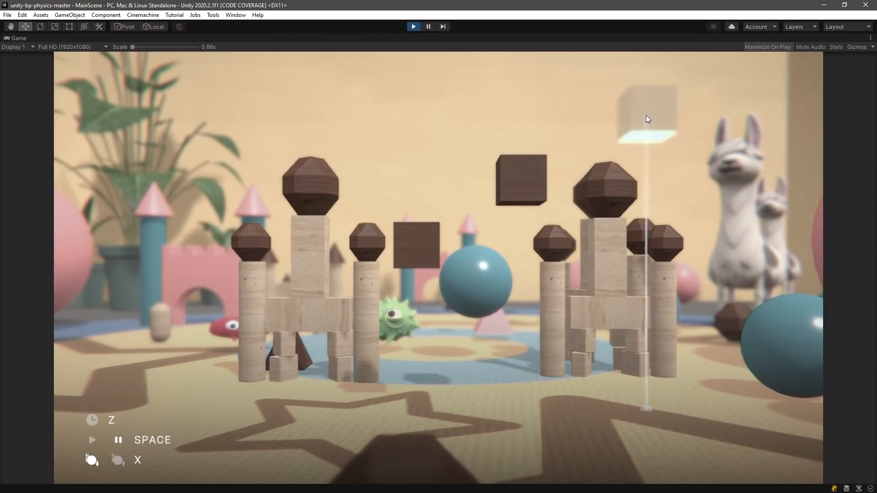
pyautogui.click(646, 116)
pyautogui.click(304, 127)
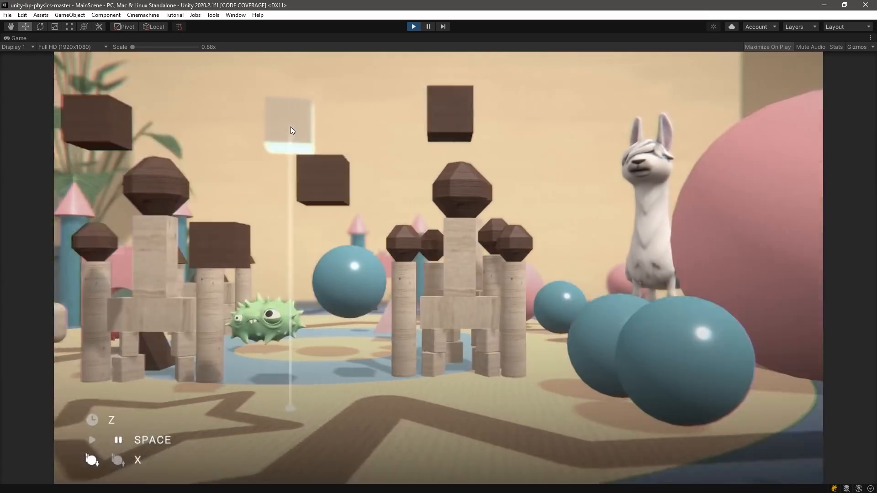
pyautogui.moveTo(294, 125)
pyautogui.mouseDown(button='right')
pyautogui.moveTo(275, 149)
pyautogui.moveTo(218, 153)
pyautogui.mouseUp(button='right')
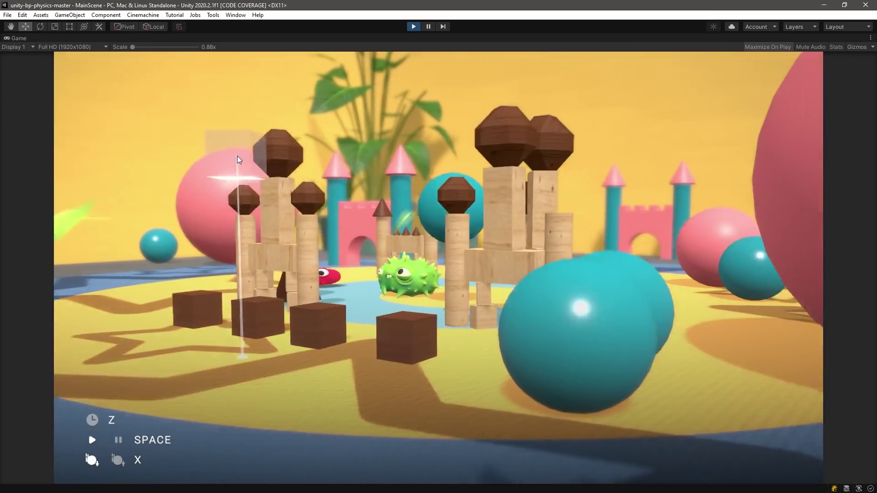
pyautogui.moveTo(237, 156); pyautogui.dragTo(284, 161, button='right')
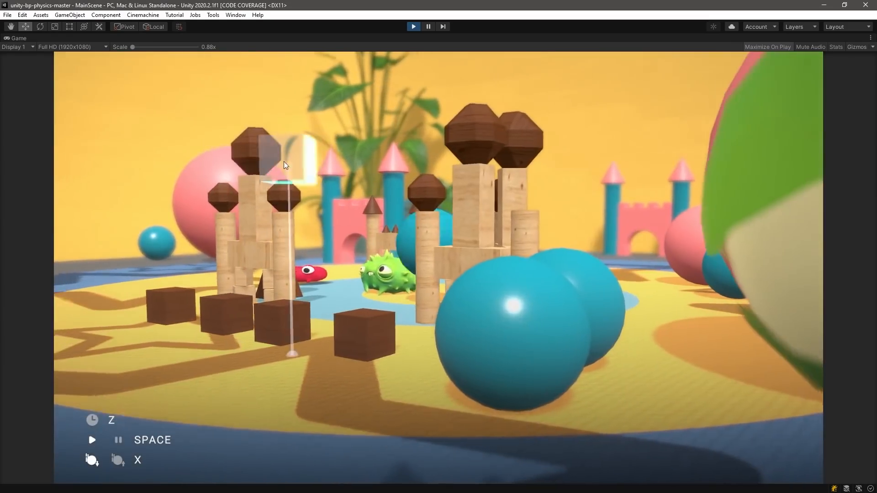
# - Slow time with Z, trigger the physics effect, restore speed and blast the blocks into the air
pyautogui.press('z')
pyautogui.press('x')
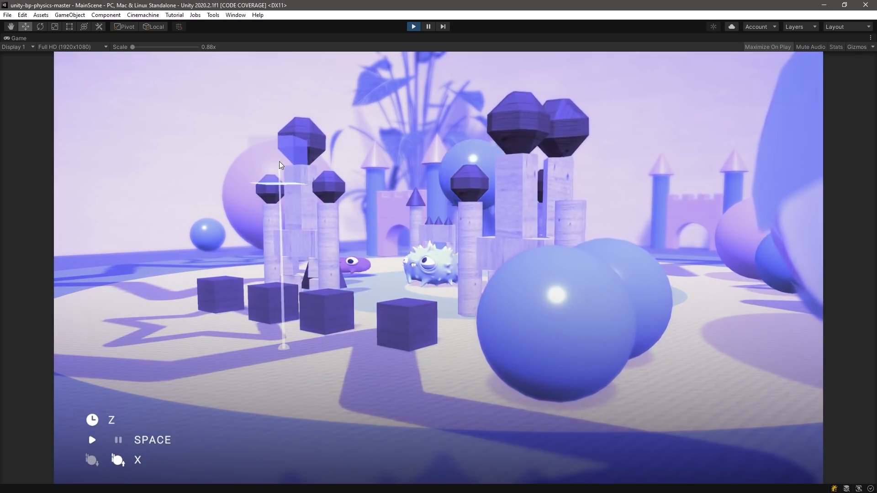
pyautogui.press('space')
pyautogui.press('x')
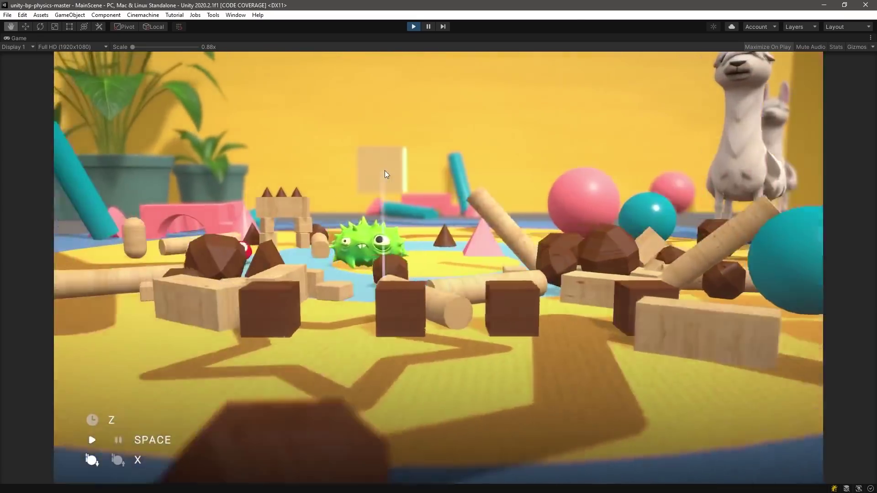
pyautogui.moveTo(375, 172); pyautogui.dragTo(506, 178)
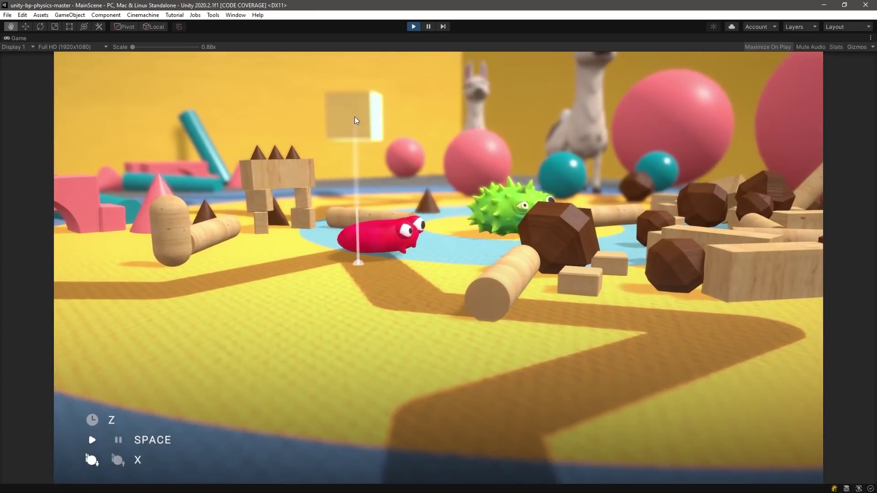
# - Drop several more brown cubes across the play mat among the scattered blocks
pyautogui.click(355, 117)
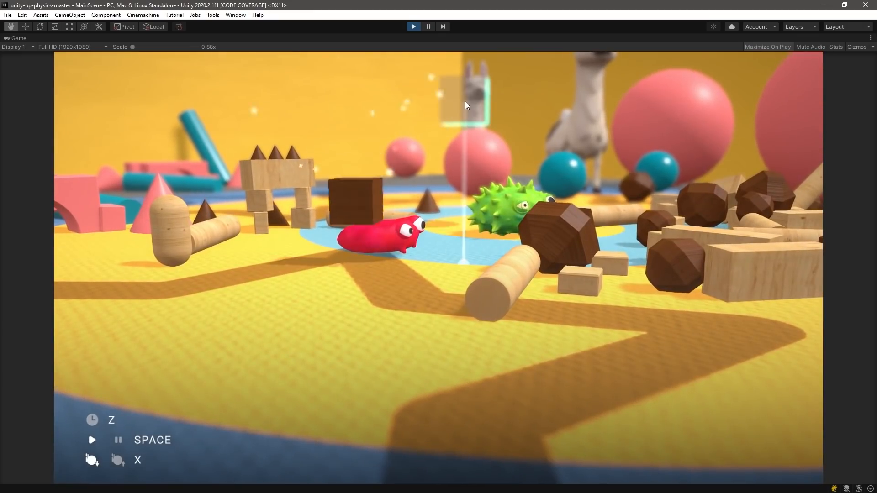
pyautogui.click(465, 101)
pyautogui.click(653, 96)
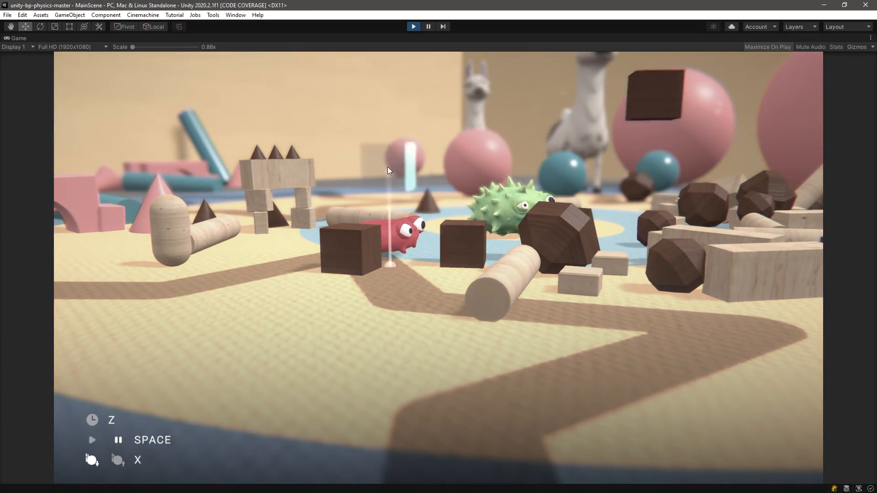